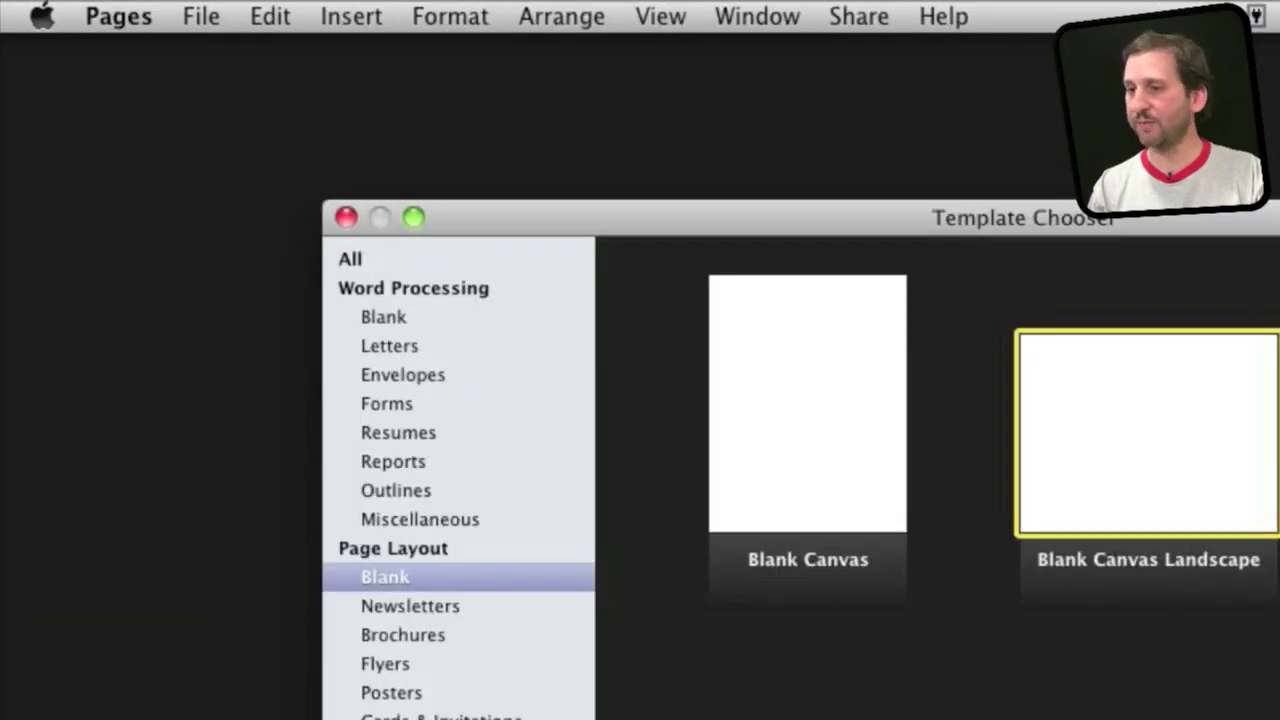
Step: Create a Page Layout document from the Blank Canvas Landscape template and fit its window into the upper-left screen area
left_click_drag(995, 232, 674, 80)
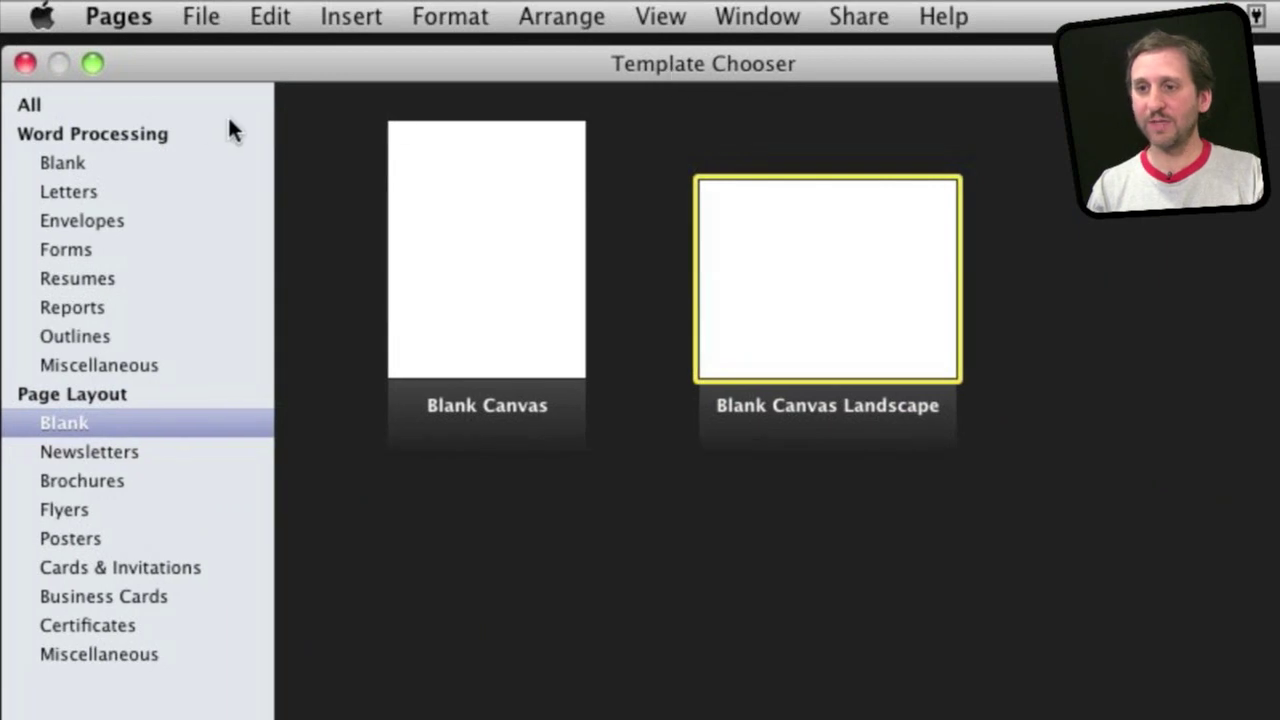
left_click(67, 421)
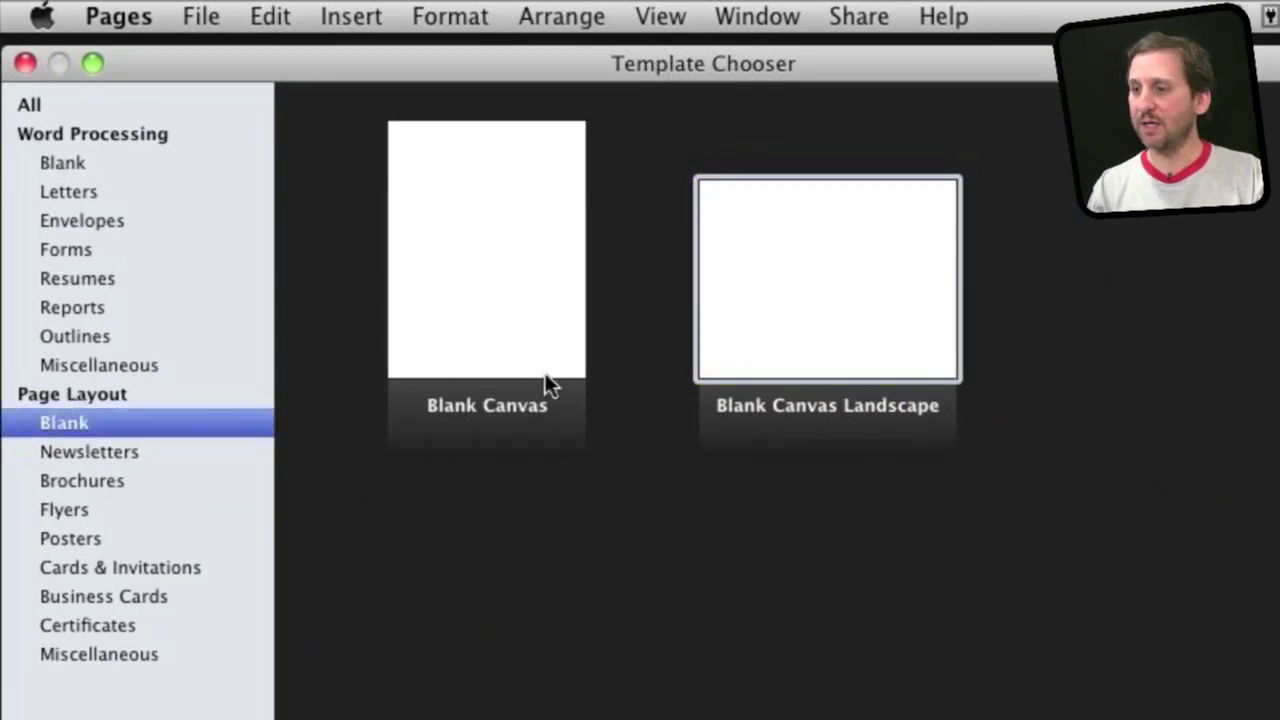
double_click(850, 264)
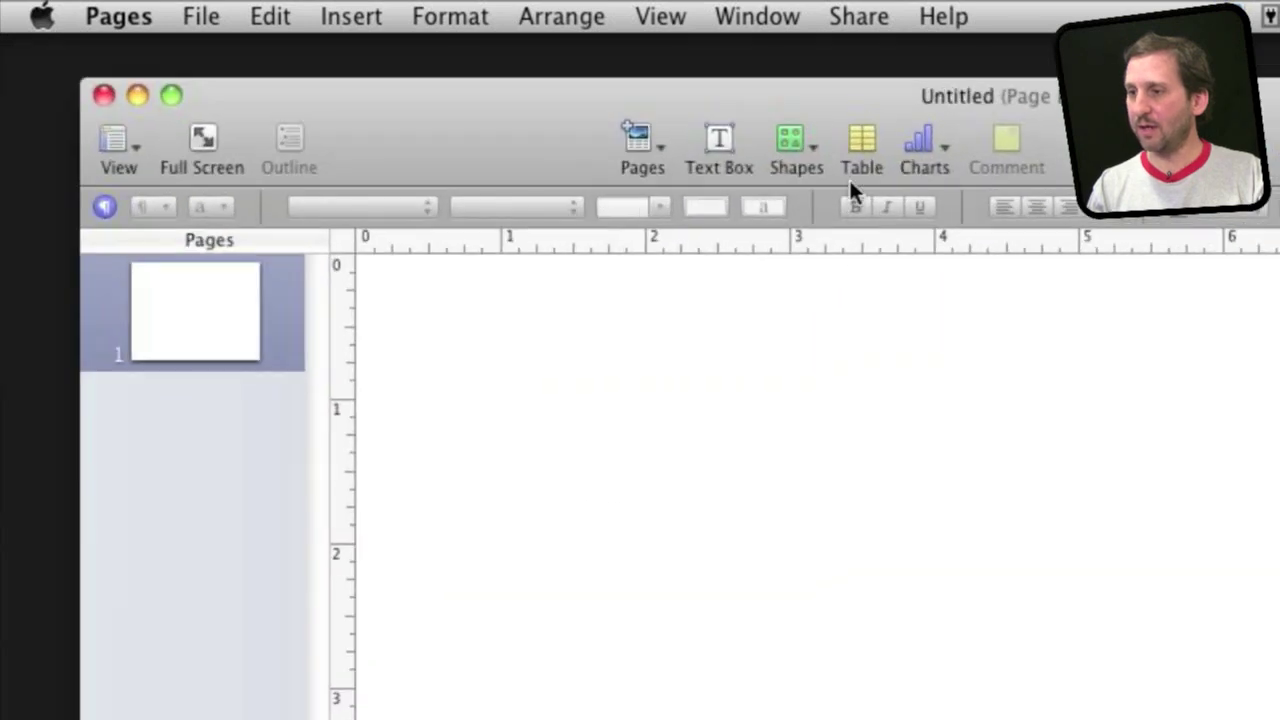
left_click_drag(862, 108, 786, 54)
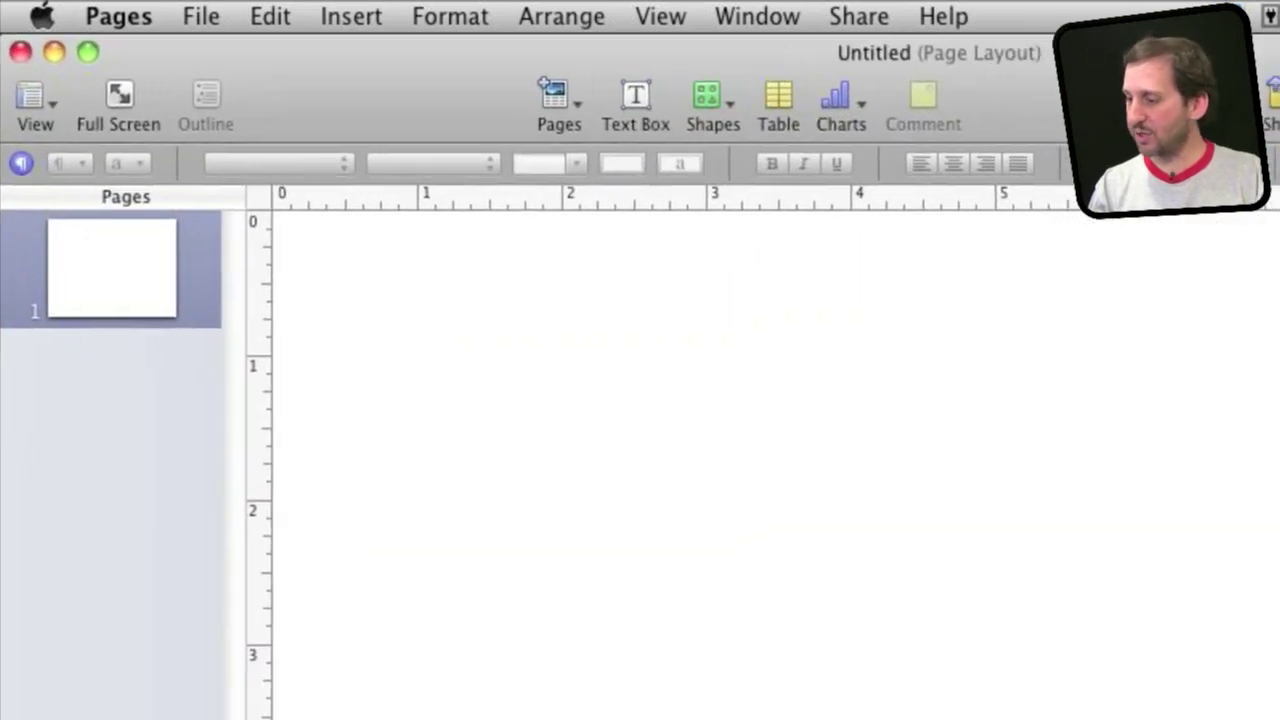
left_click_drag(1270, 715, 1062, 716)
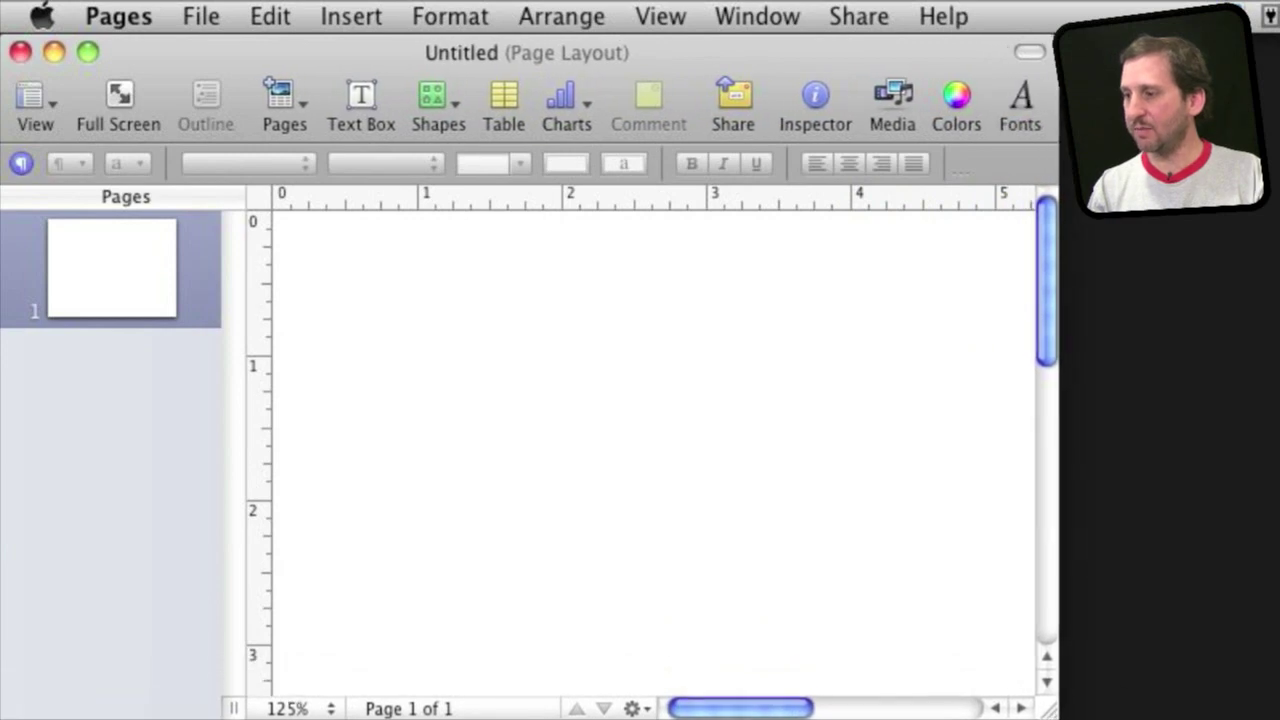
Step: Place the Atlantic City boat photo on the page and enlarge it to about 10 inches wide, leaving a narrow margin all around
left_click_drag(1275, 470, 542, 429)
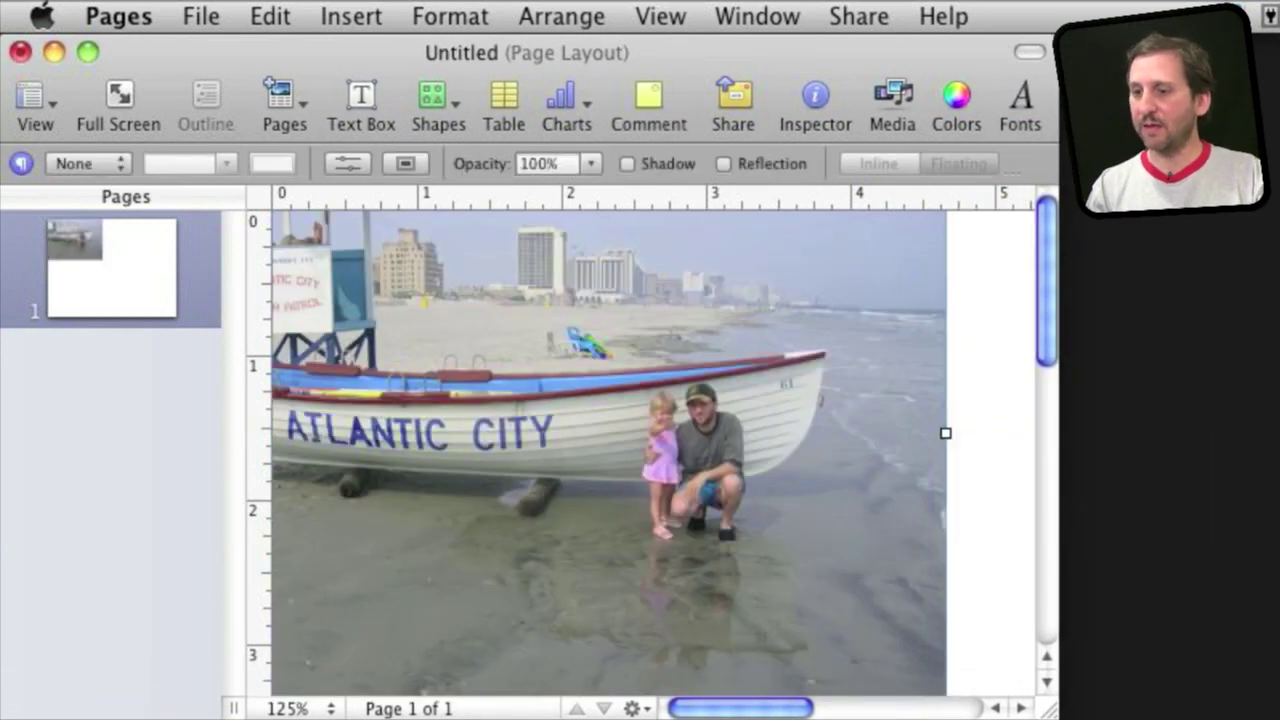
left_click(300, 708)
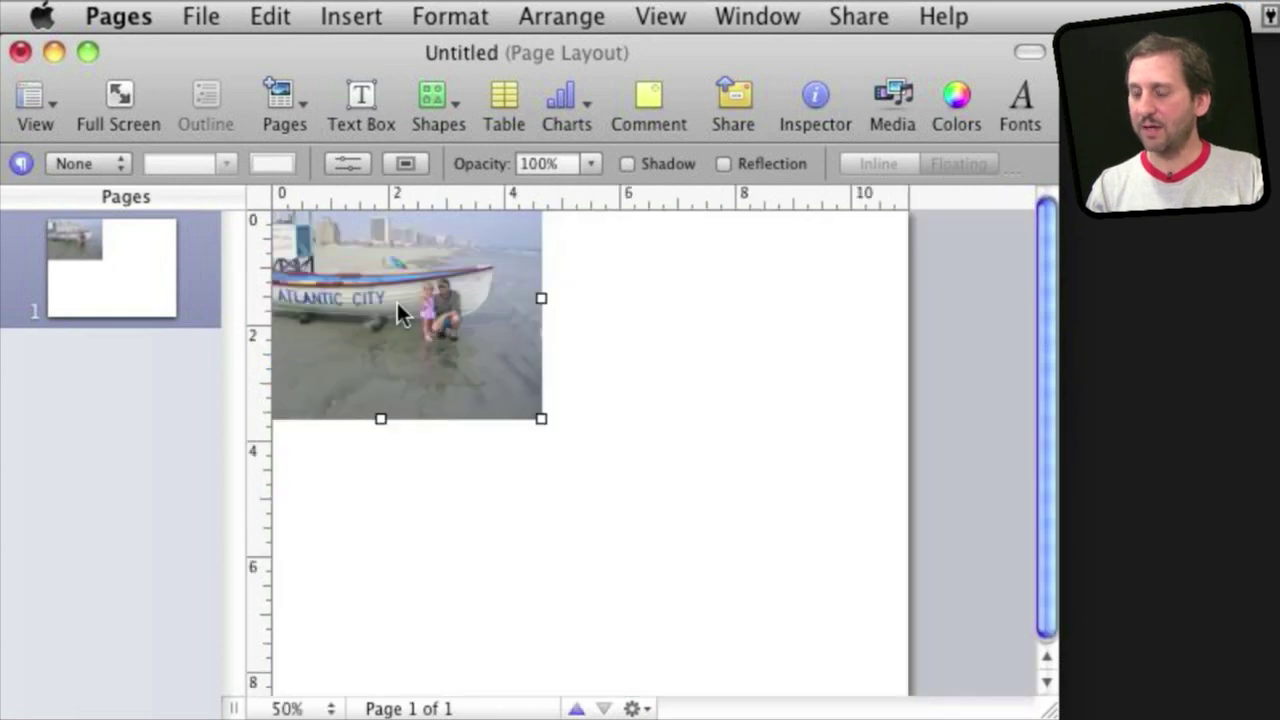
left_click_drag(397, 302, 403, 350)
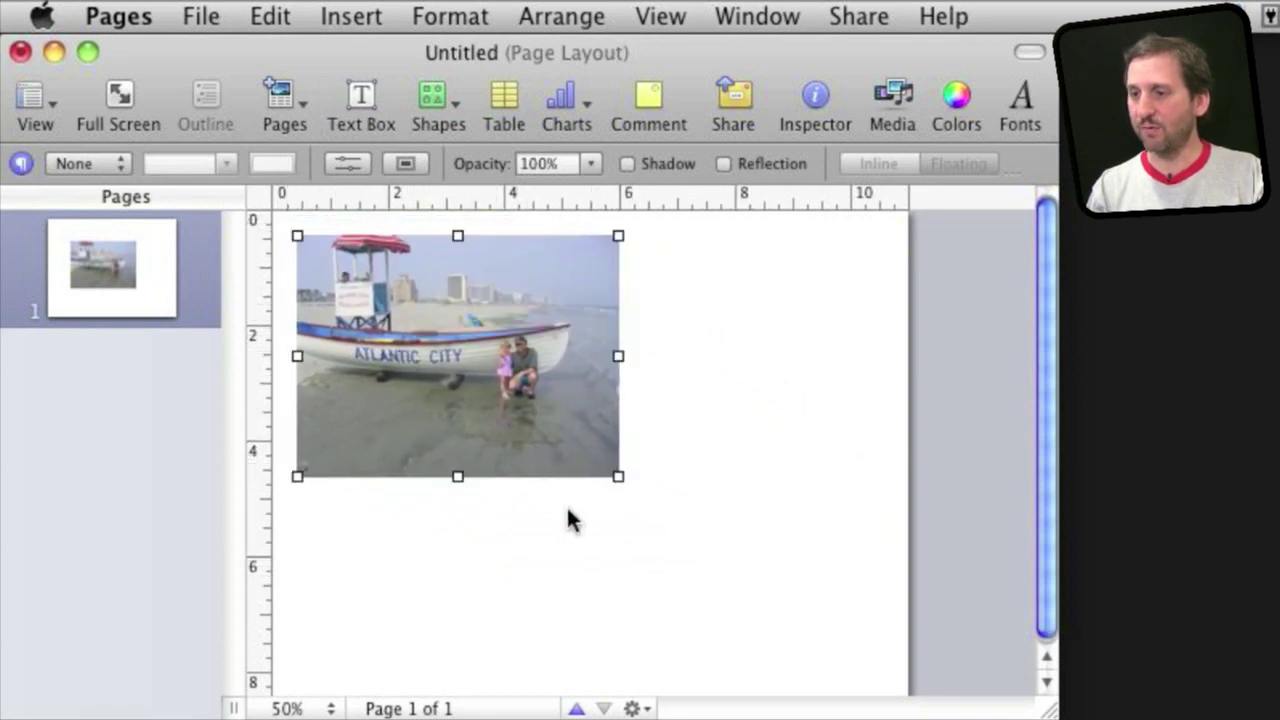
left_click_drag(618, 477, 882, 675)
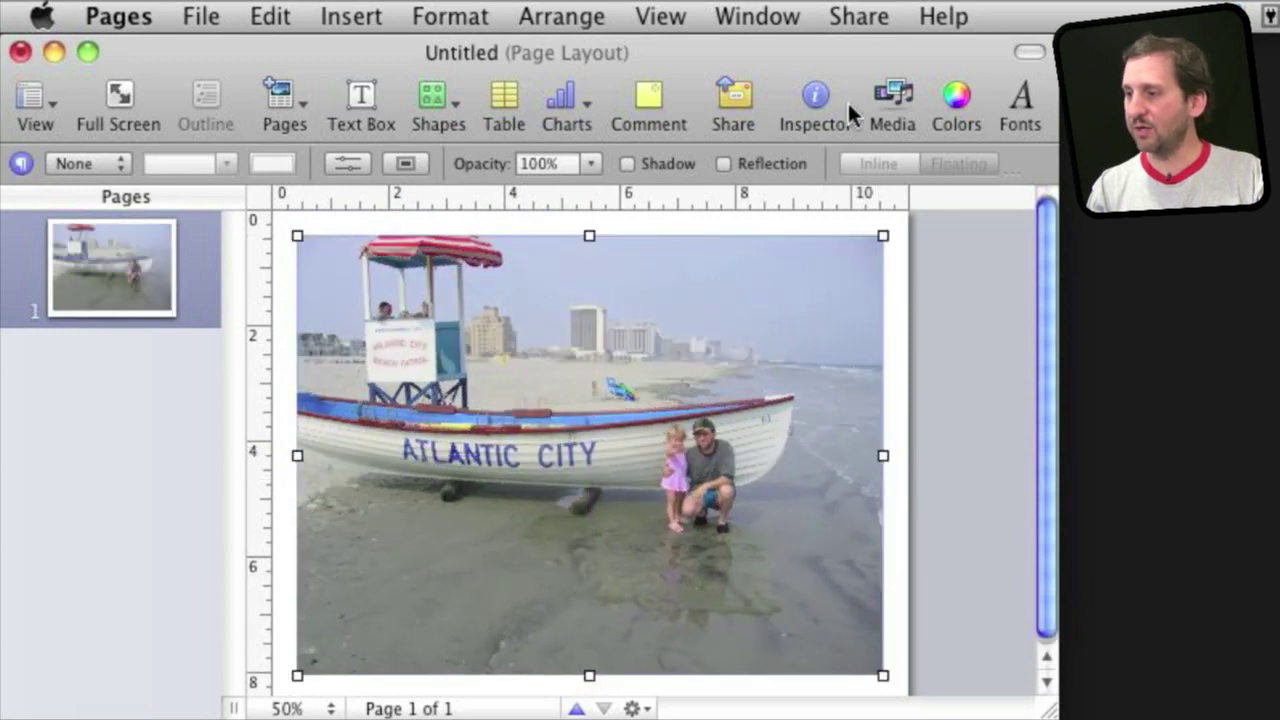
Step: Give the photo a Picture Frame stroke in the dark photo-corners style at 100% scale
key("alt+super+i")
left_click_drag(780, 186, 709, 188)
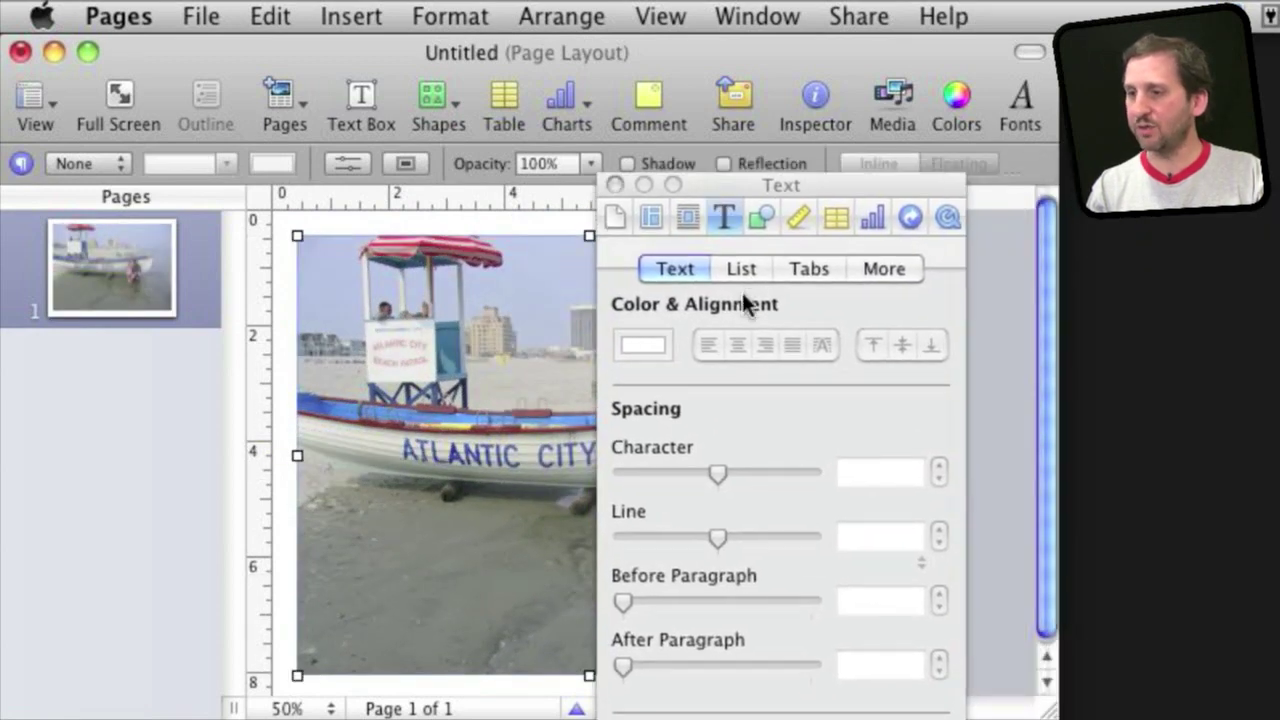
left_click(762, 217)
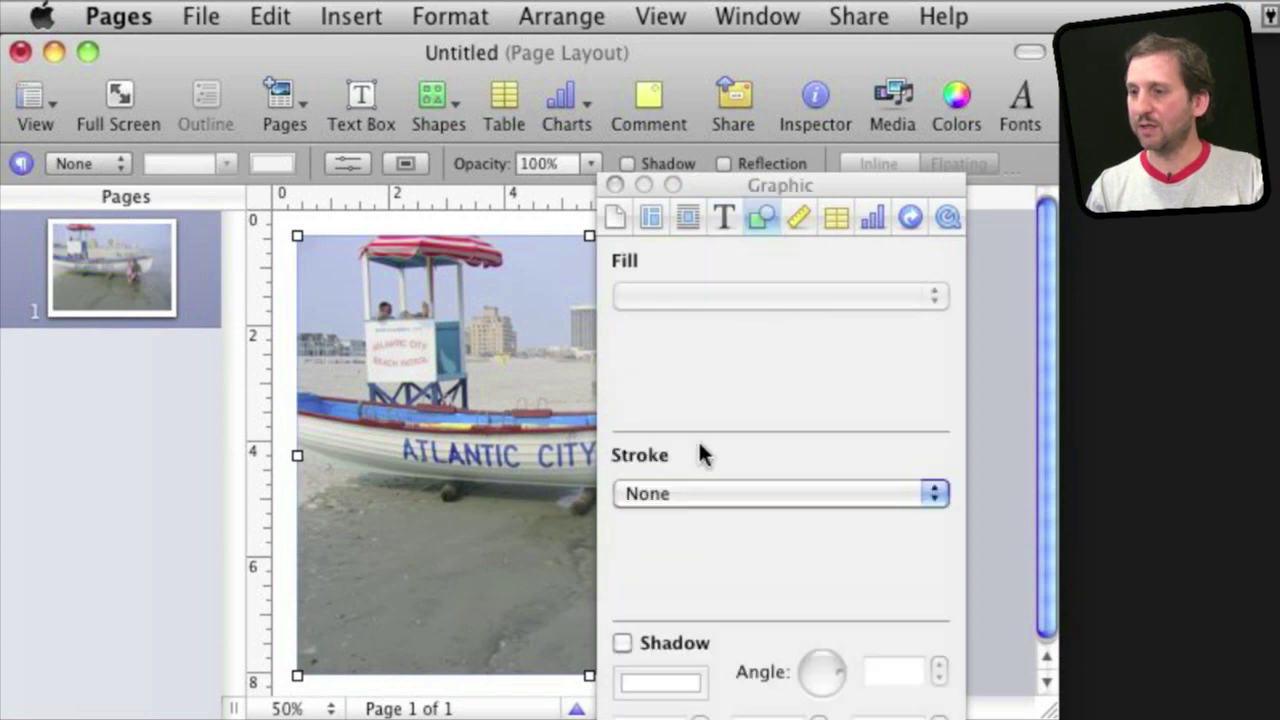
left_click(683, 495)
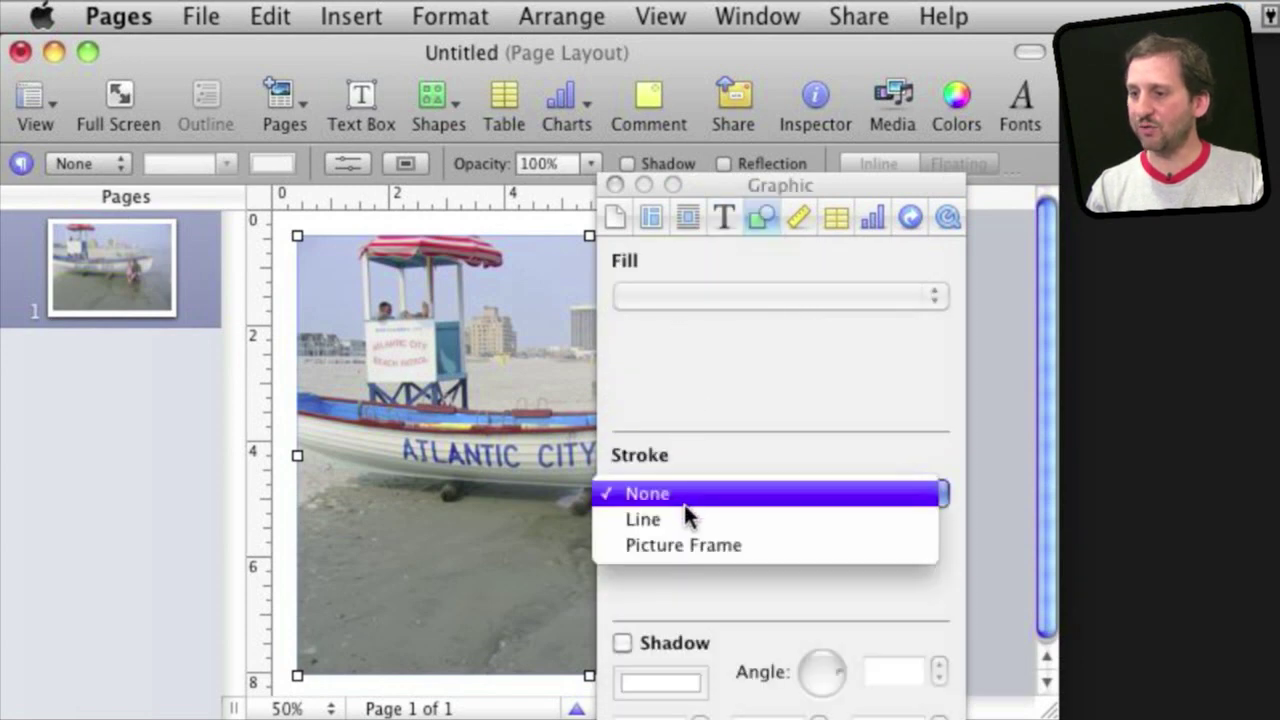
left_click(686, 542)
left_click(696, 575)
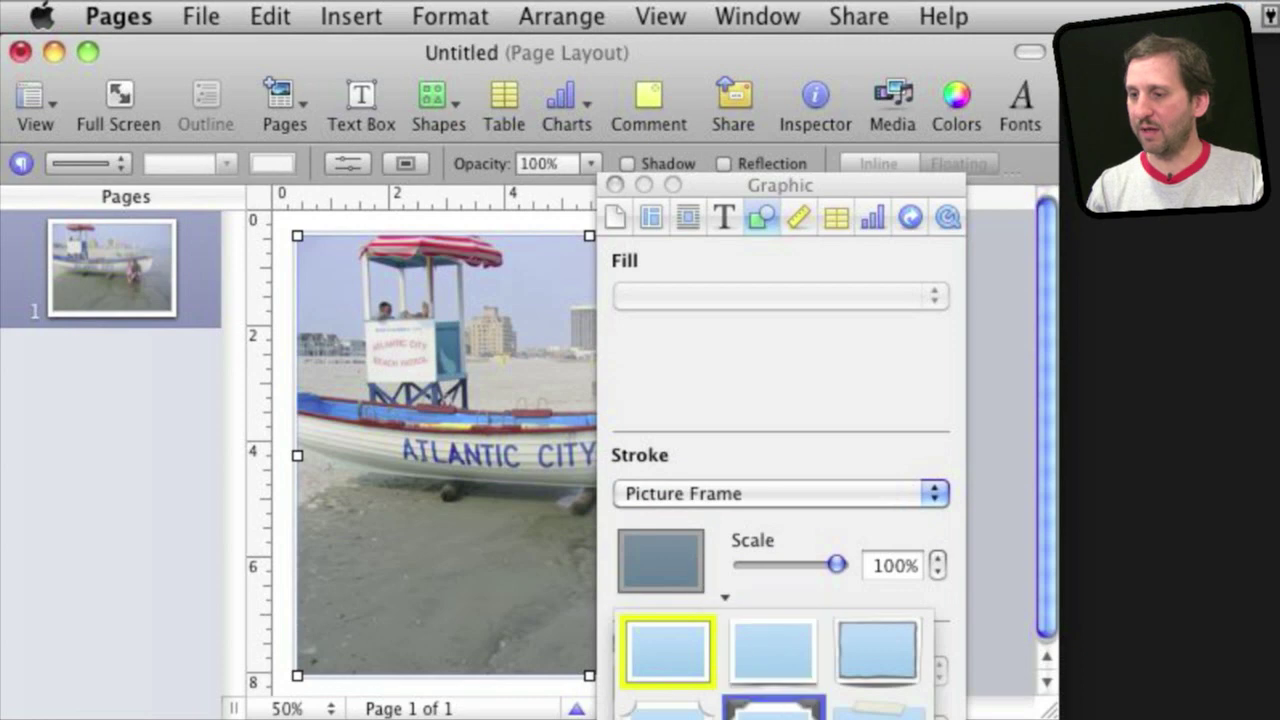
left_click(772, 706)
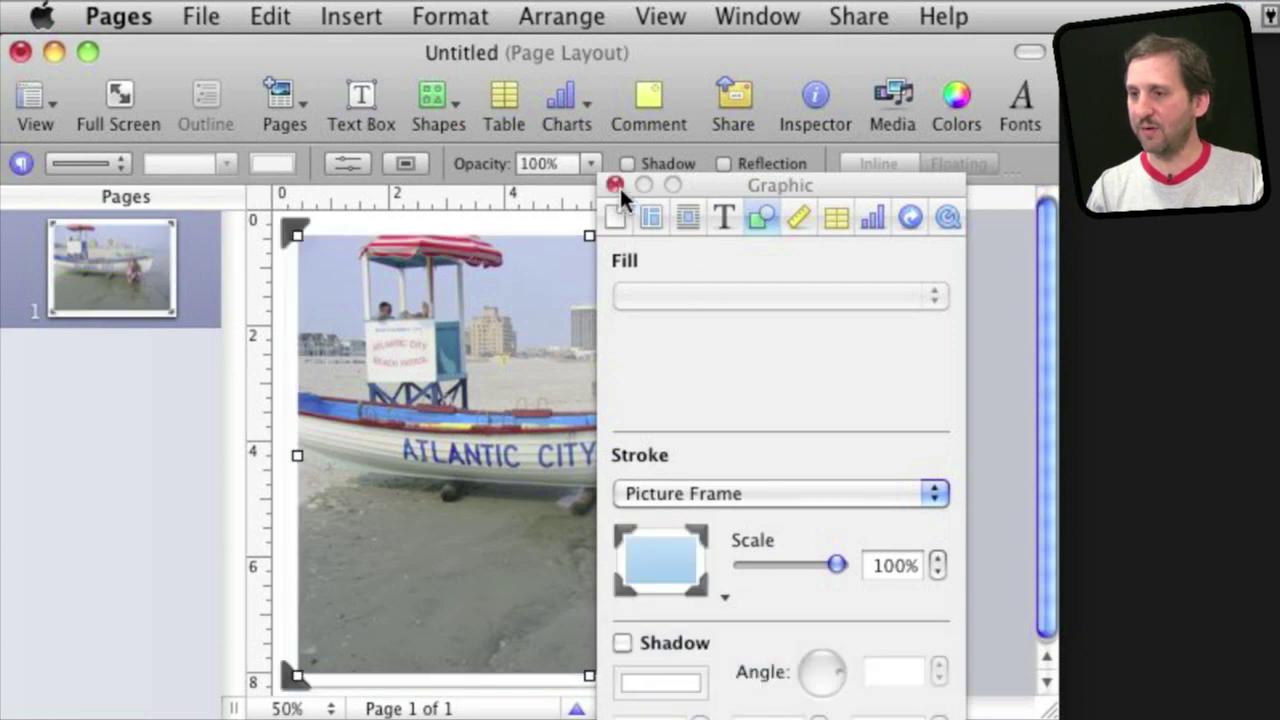
left_click(615, 185)
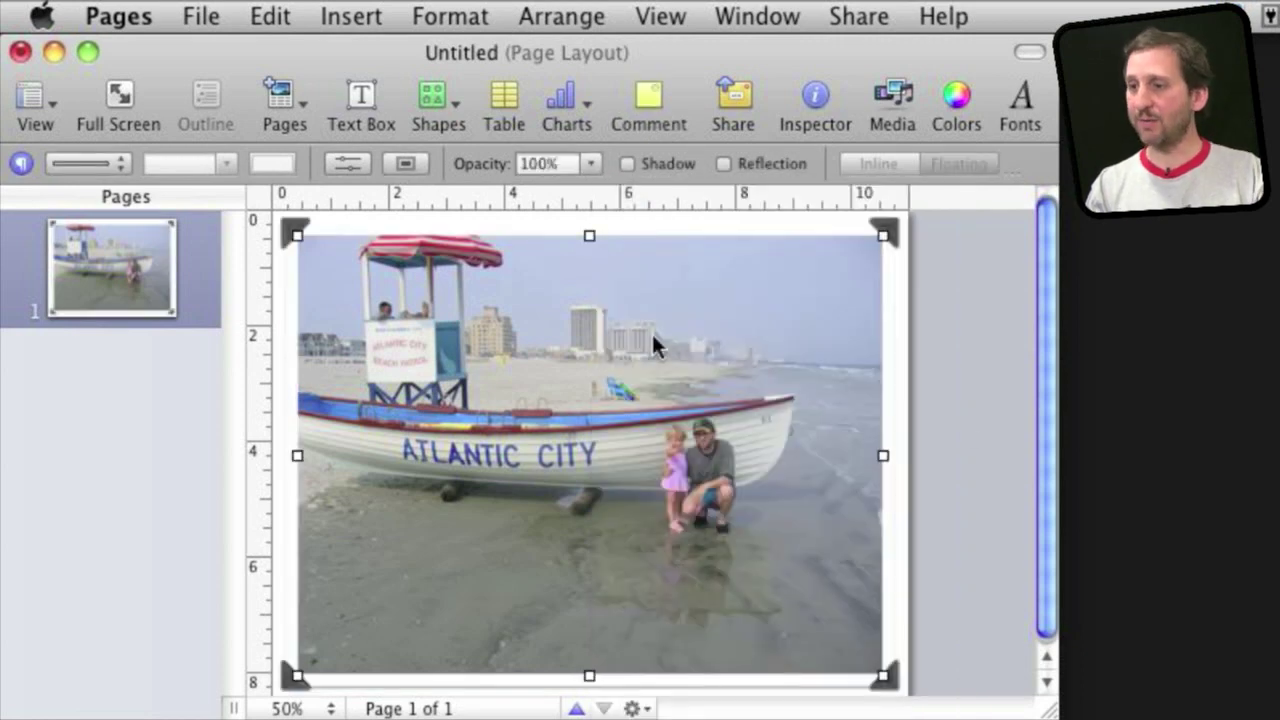
Step: Lock the framed photo in place on the page
left_click(450, 16)
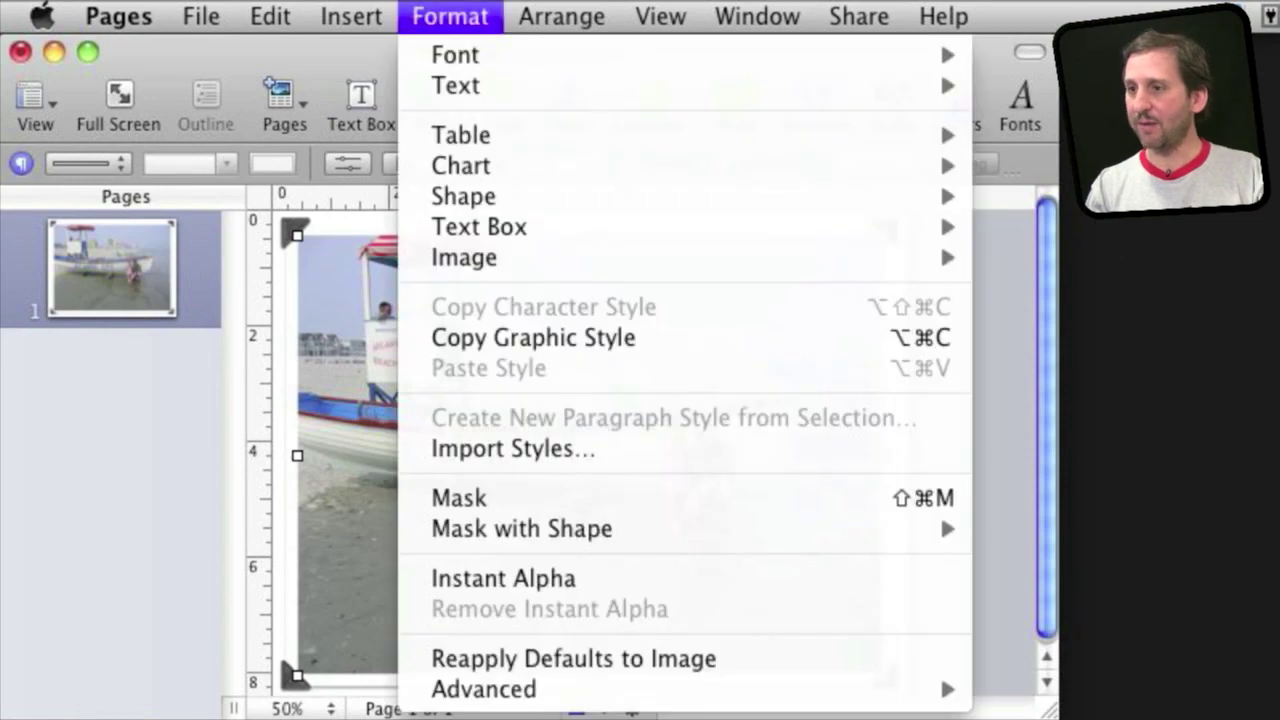
mouse_move(561, 16)
left_click(636, 466)
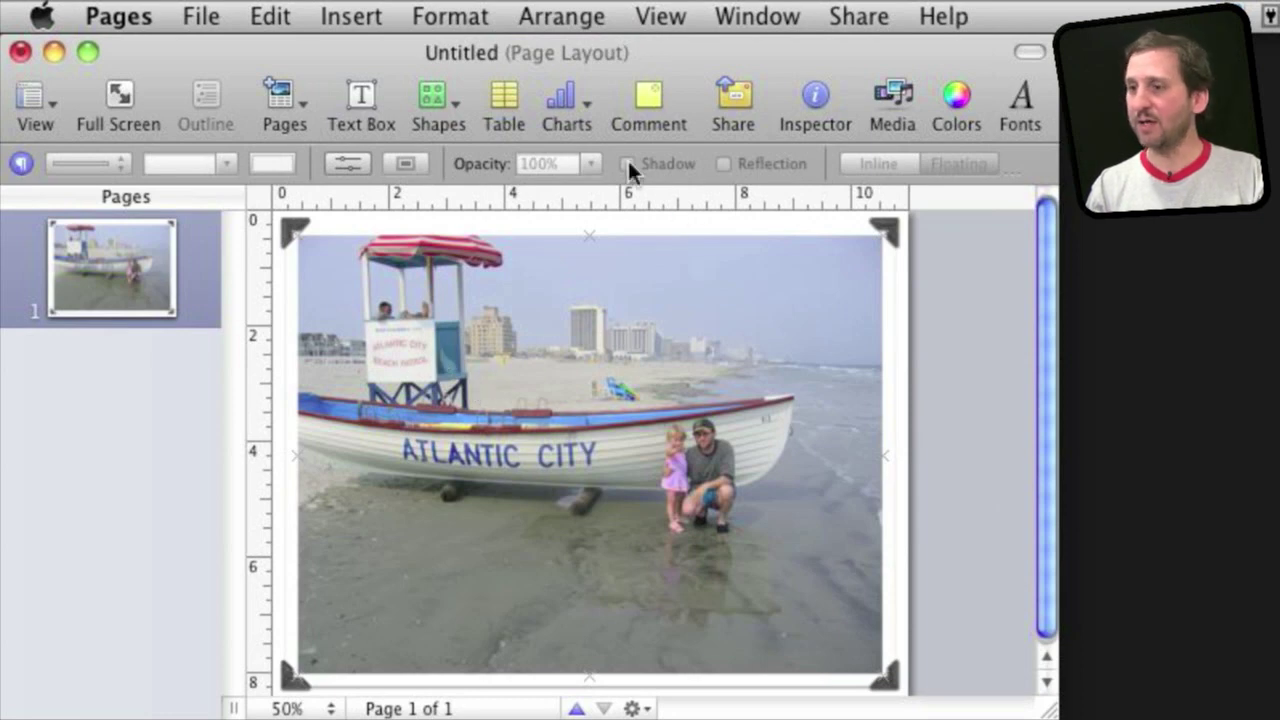
Step: Add a circle shape and position it over the man and child beside the boat
left_click(441, 100)
left_click(466, 423)
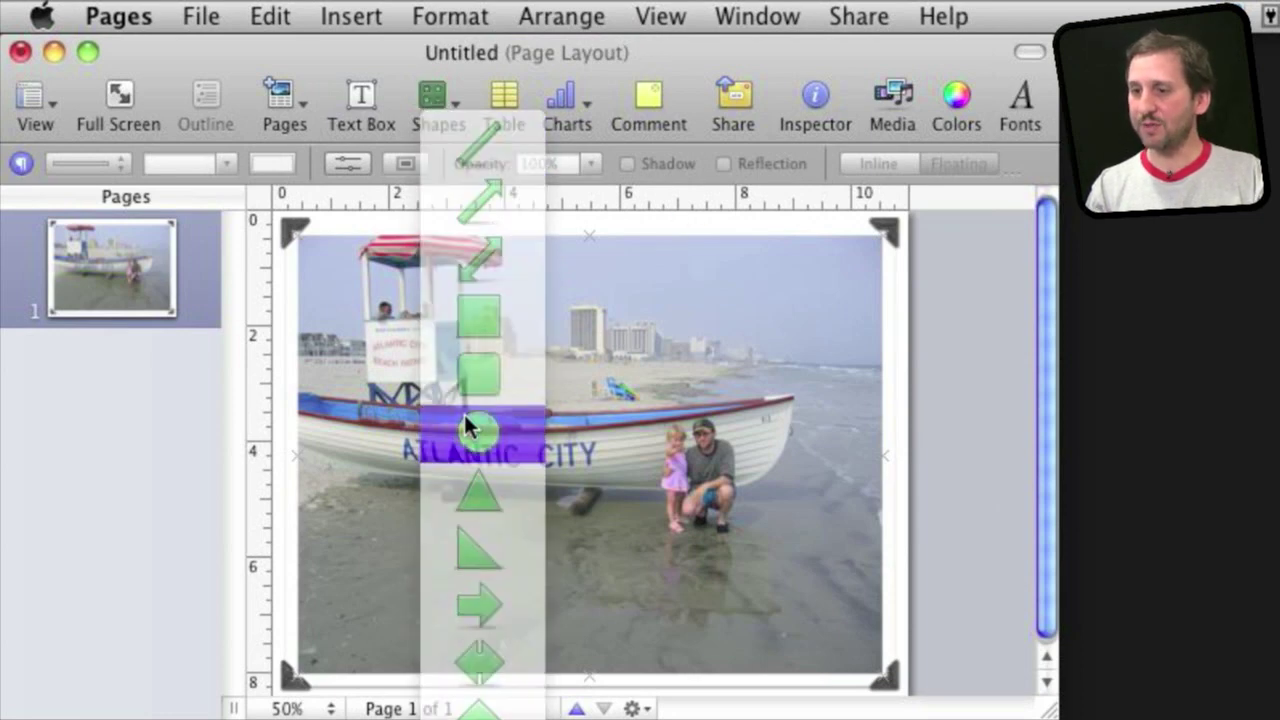
left_click_drag(584, 456, 675, 445)
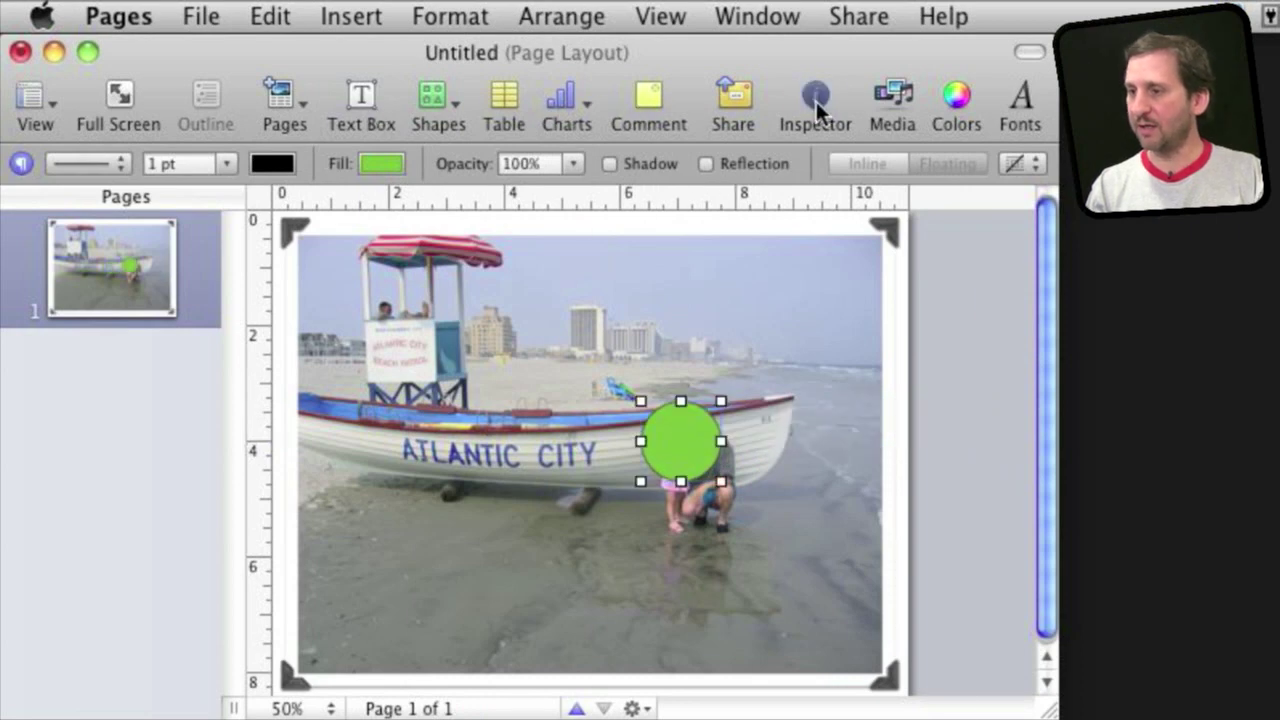
Step: Remove the circle's fill and set its black line stroke to 8 pt
left_click(816, 101)
left_click_drag(808, 178, 957, 141)
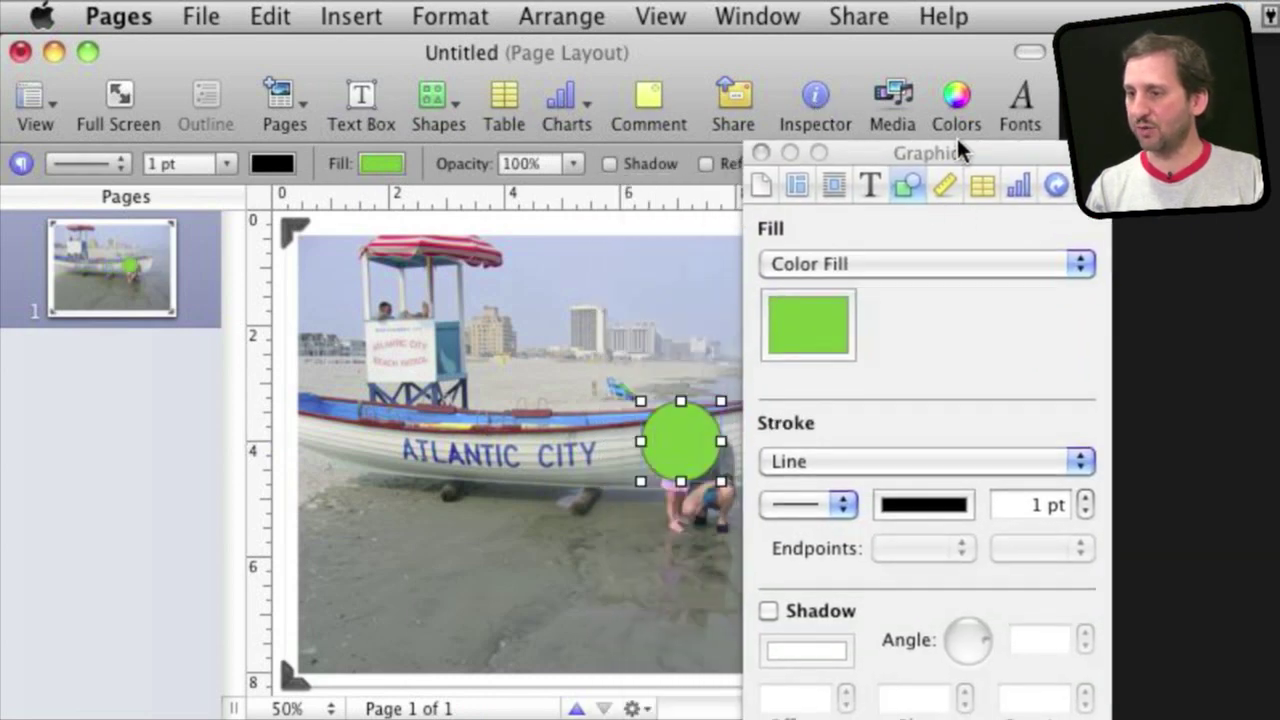
left_click(924, 264)
left_click(902, 241)
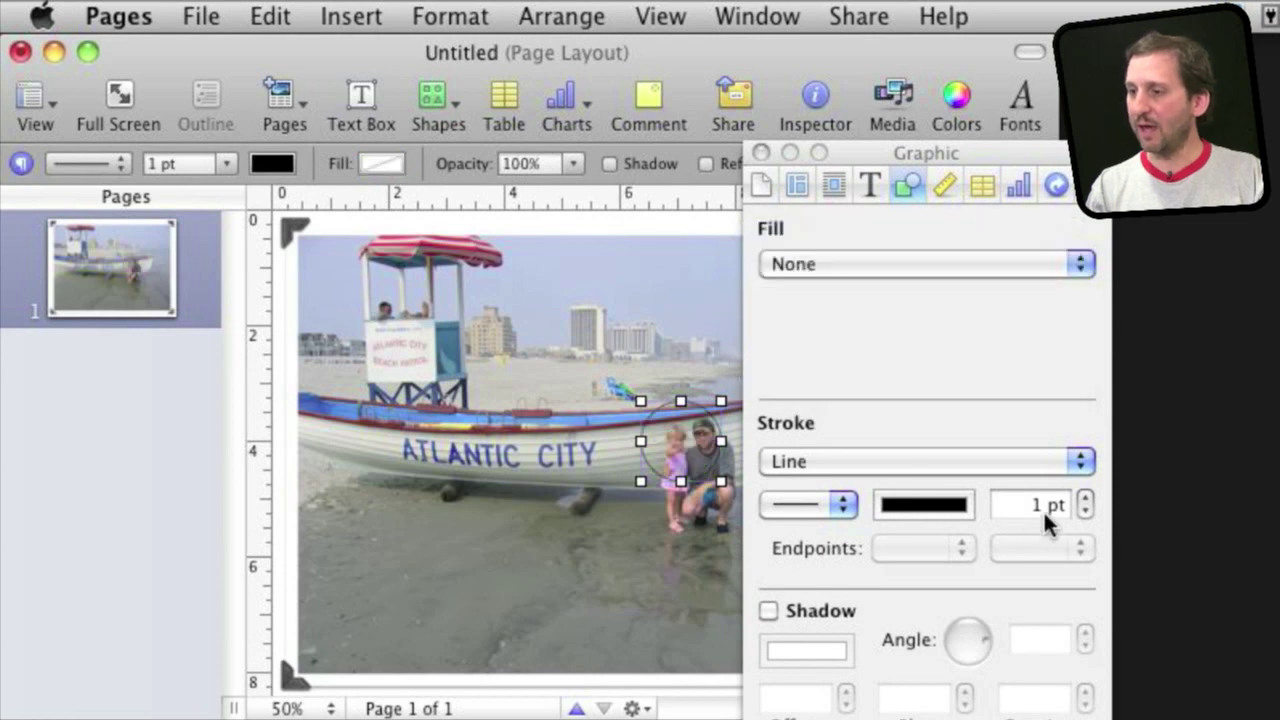
left_click(1085, 499)
left_click(1085, 499)
left_click(1085, 499)
left_click(1085, 499)
left_click(1085, 499)
left_click(1085, 499)
left_click(1085, 499)
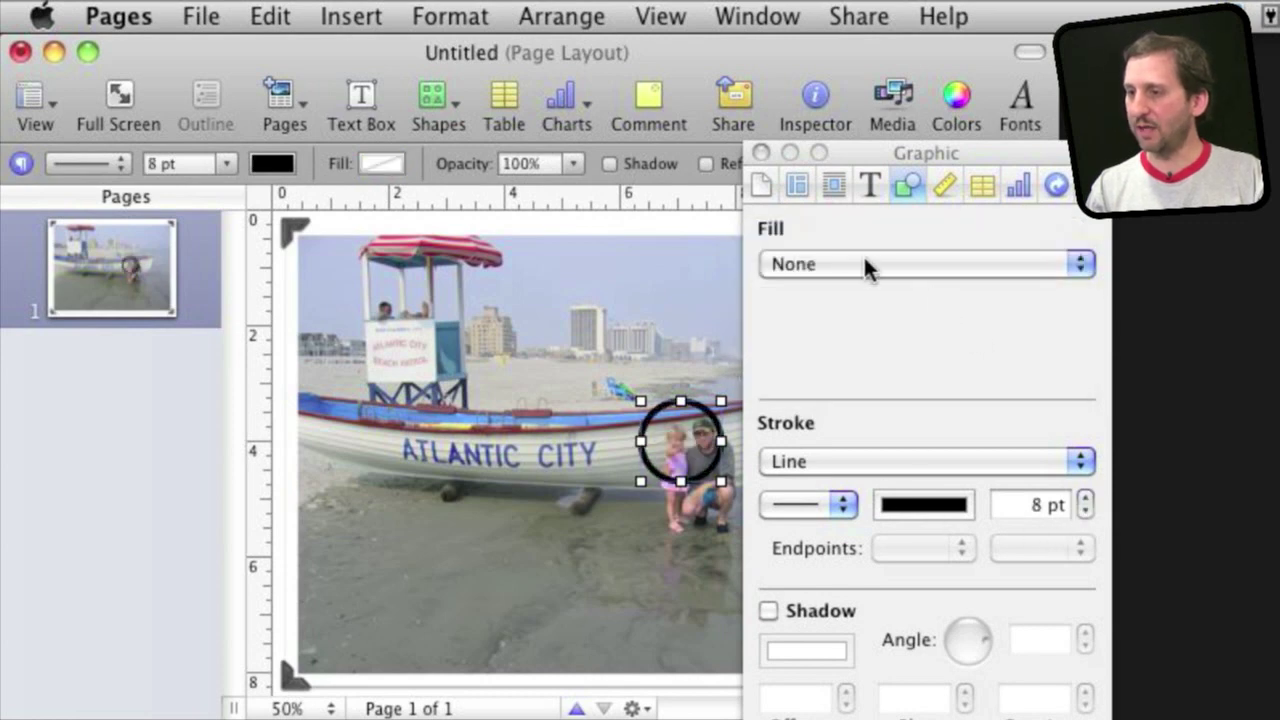
Step: Nudge the circle slightly up and to the right so it surrounds the two people's faces
left_click(684, 446)
left_click(703, 445, "shift")
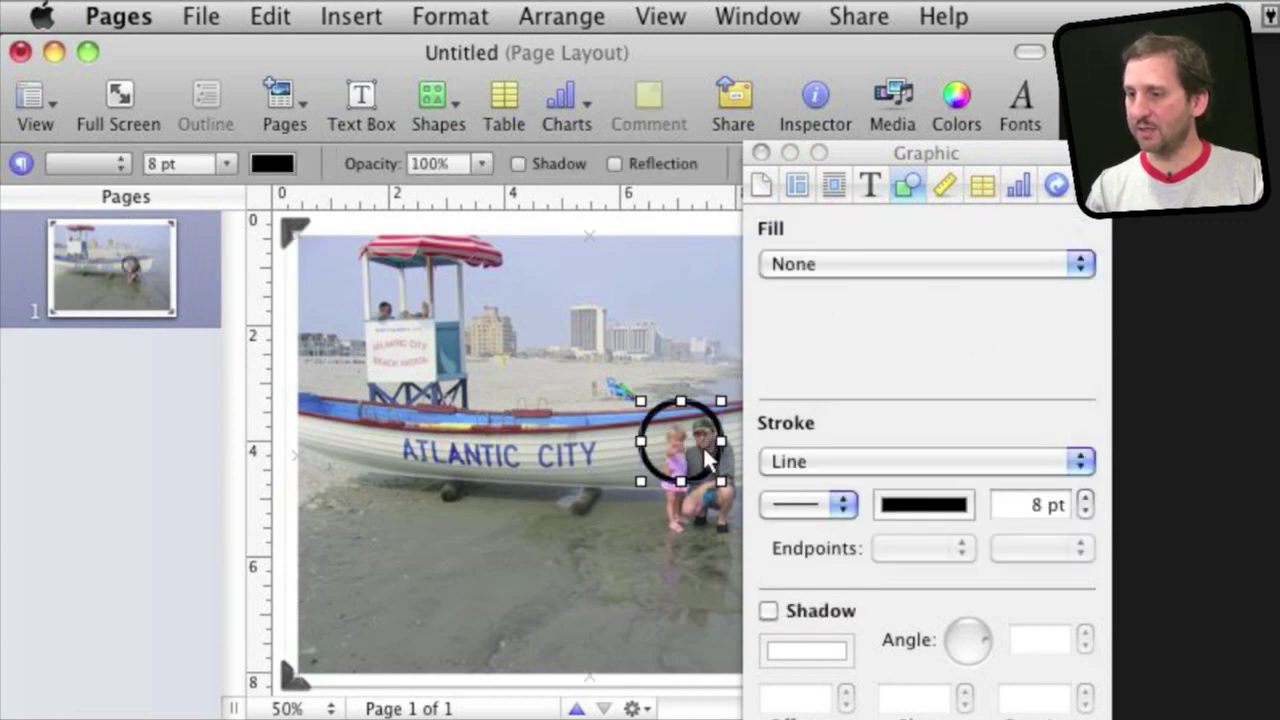
mouse_move(716, 458)
left_mouse_down()
mouse_move(692, 483)
mouse_move(726, 454)
left_mouse_up()
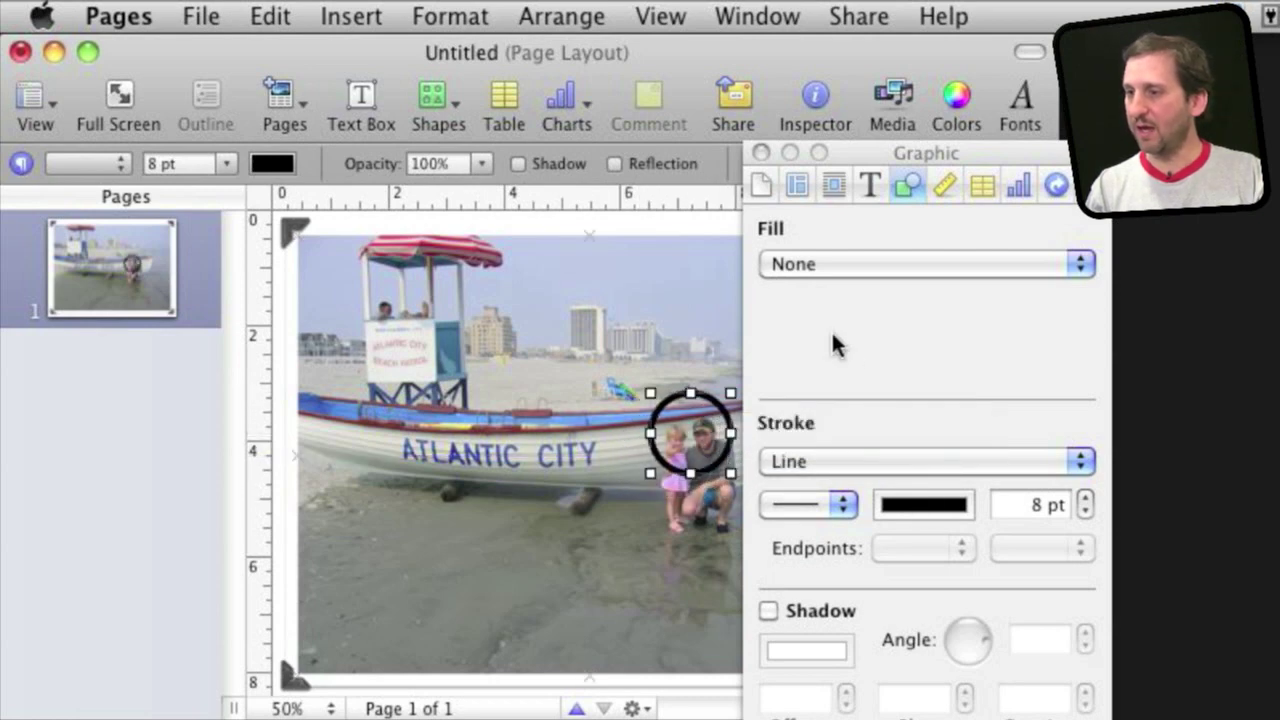
Step: Add a single-headed arrow line to the page and set its stroke to 9 pt
left_click(432, 100)
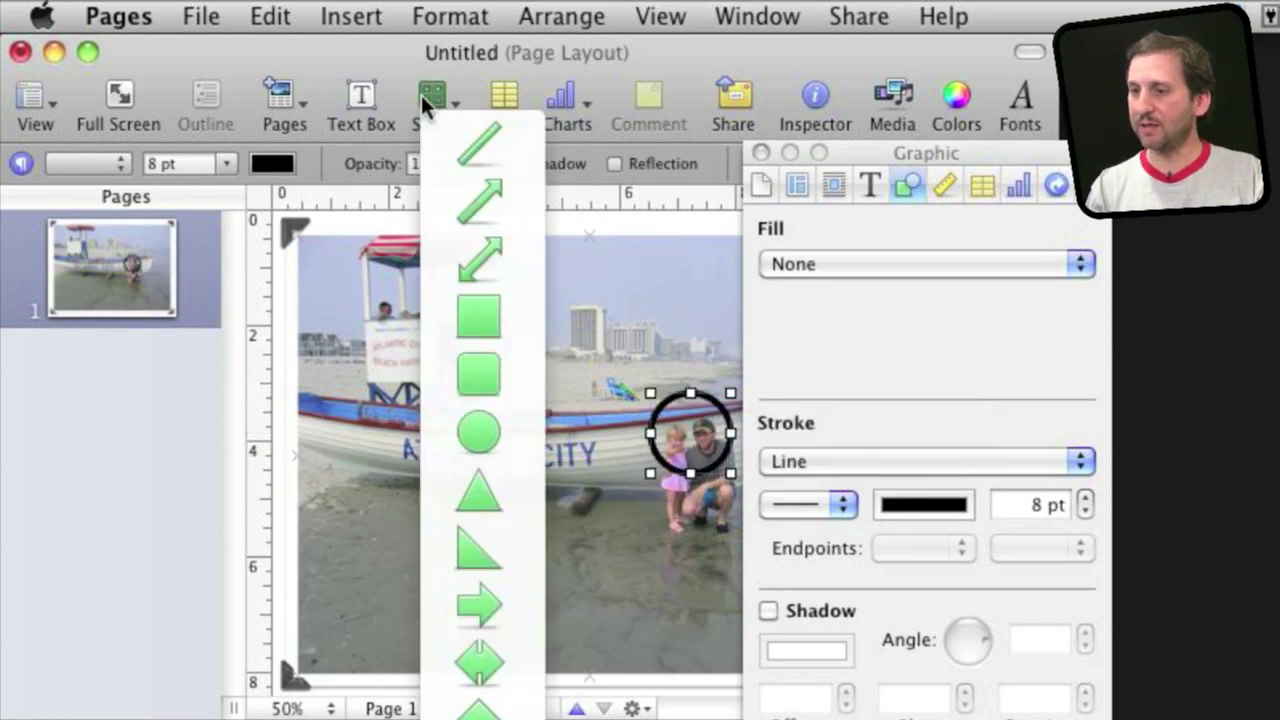
left_click(480, 200)
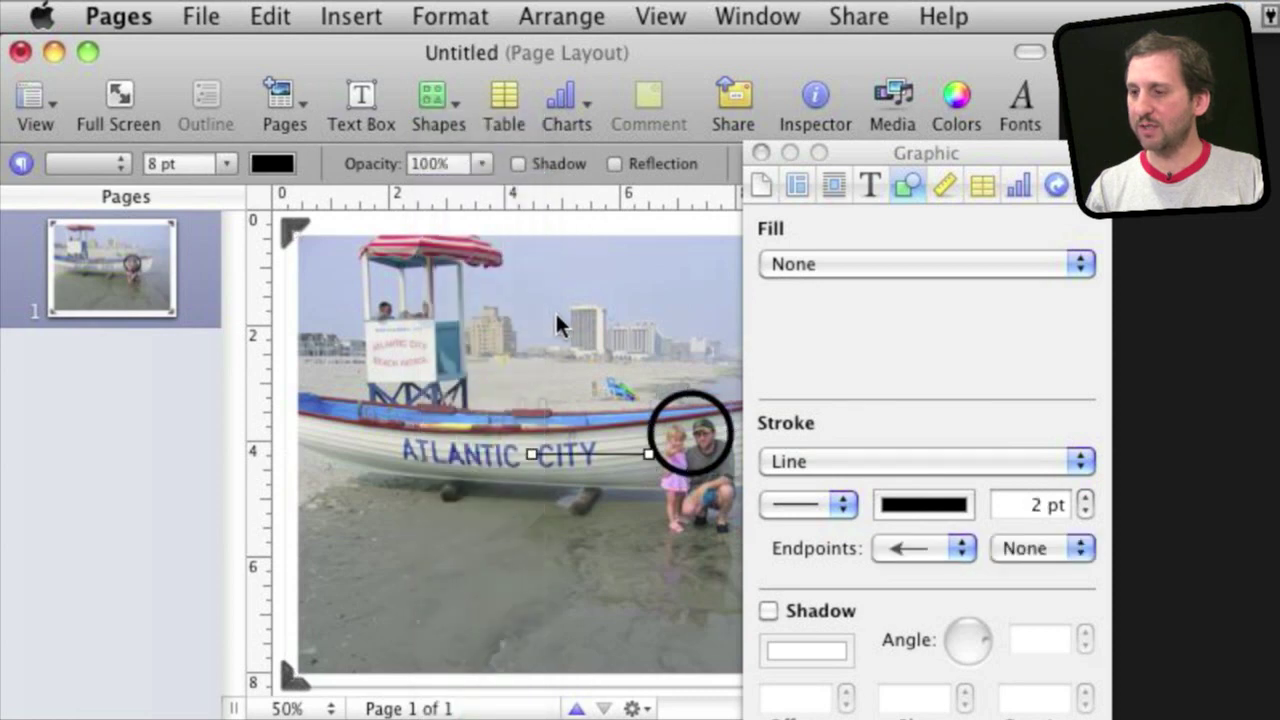
left_click(1086, 497)
left_click(1086, 497)
left_click(1086, 497)
left_click(1087, 497)
left_click(1087, 497)
left_click(1087, 497)
left_click(1087, 497)
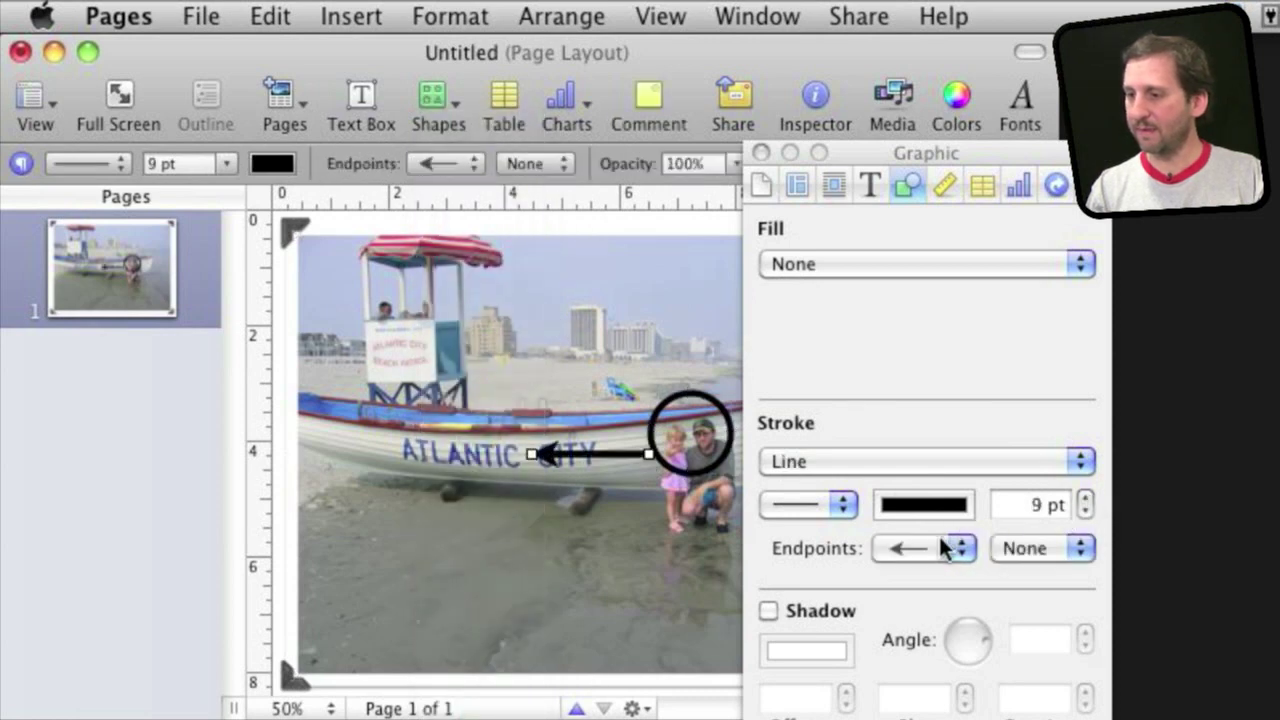
Step: Set the arrow's left endpoint to None and right endpoint to an arrowhead, then angle it down from the skyline toward the circle
left_click(930, 550)
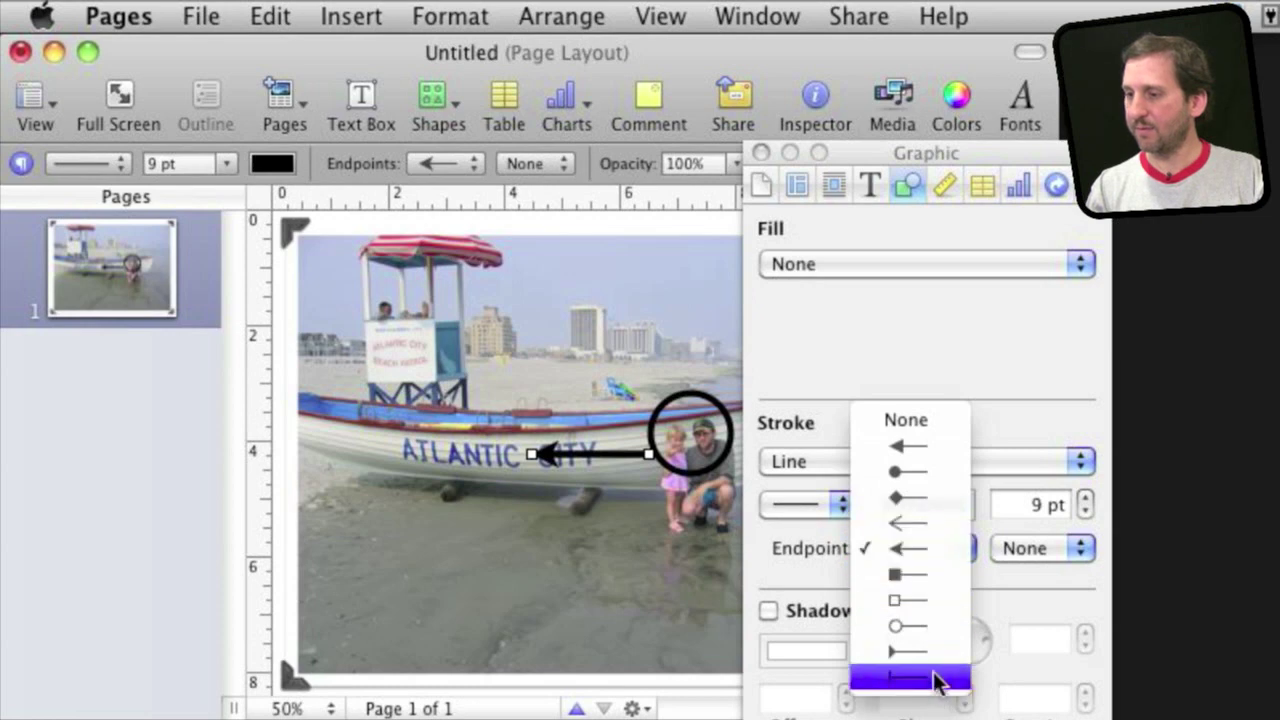
left_click(1034, 543)
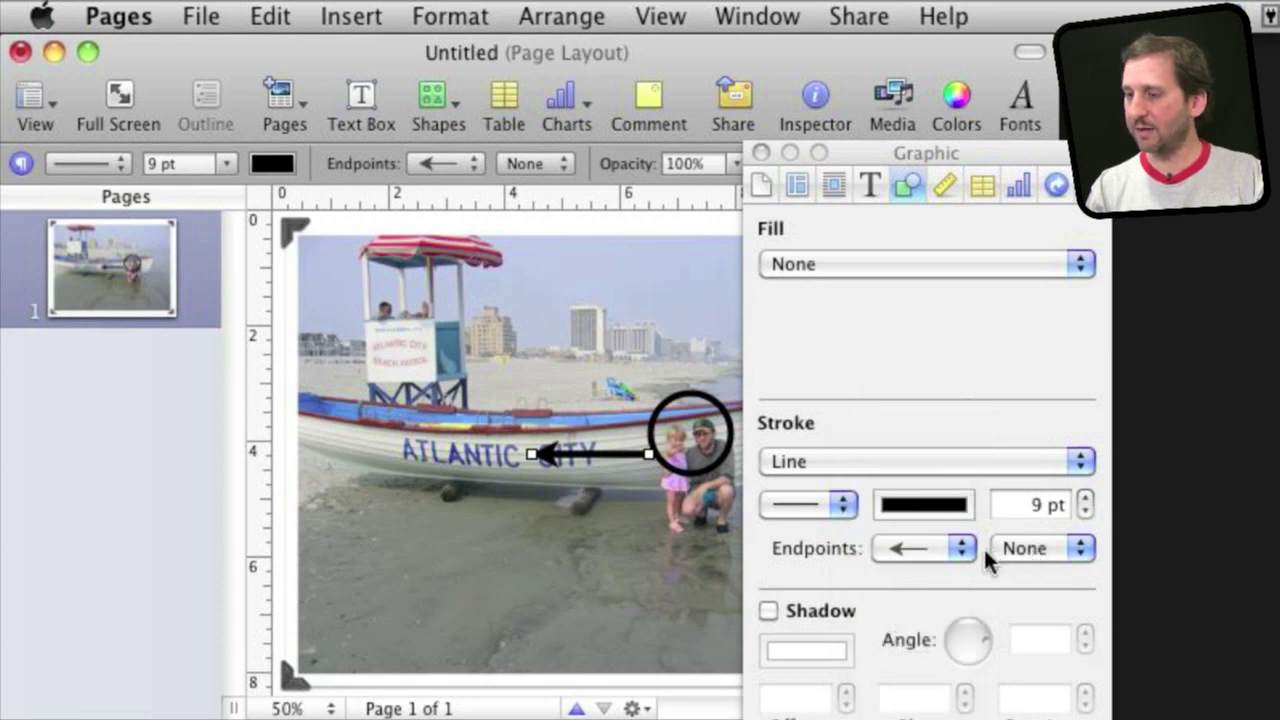
left_click(1035, 550)
left_click(1038, 586)
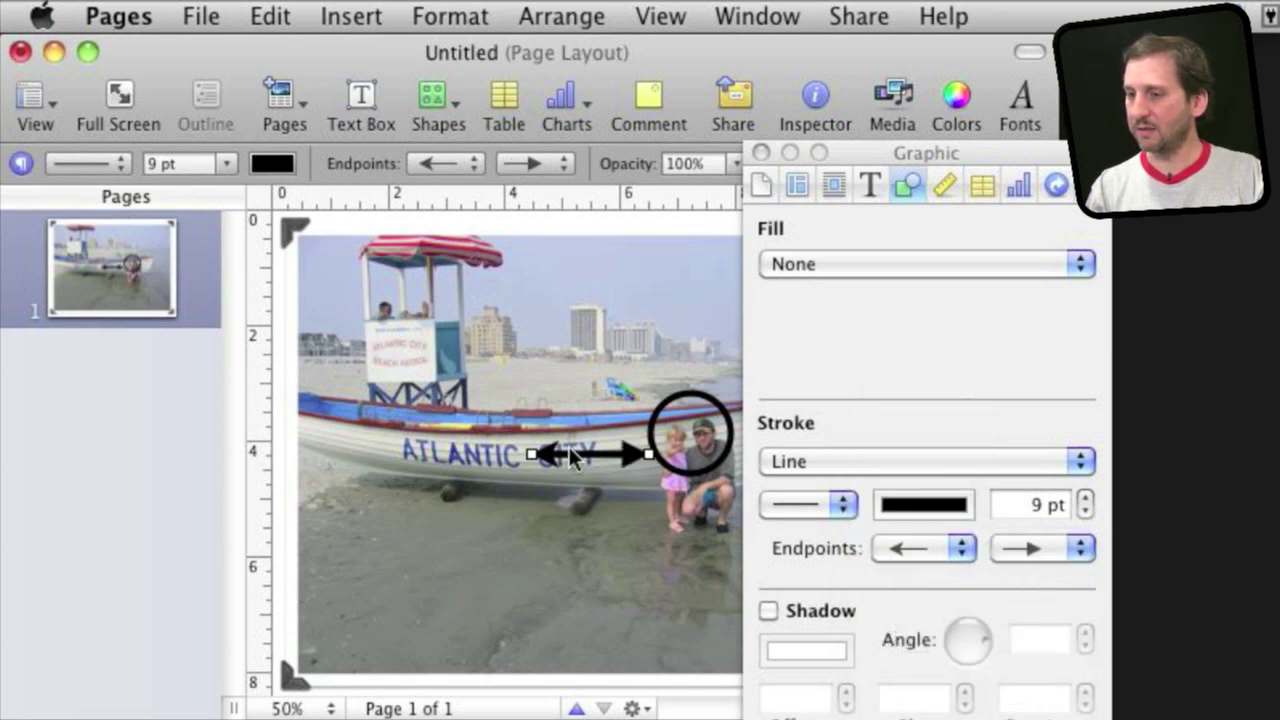
left_click(936, 552)
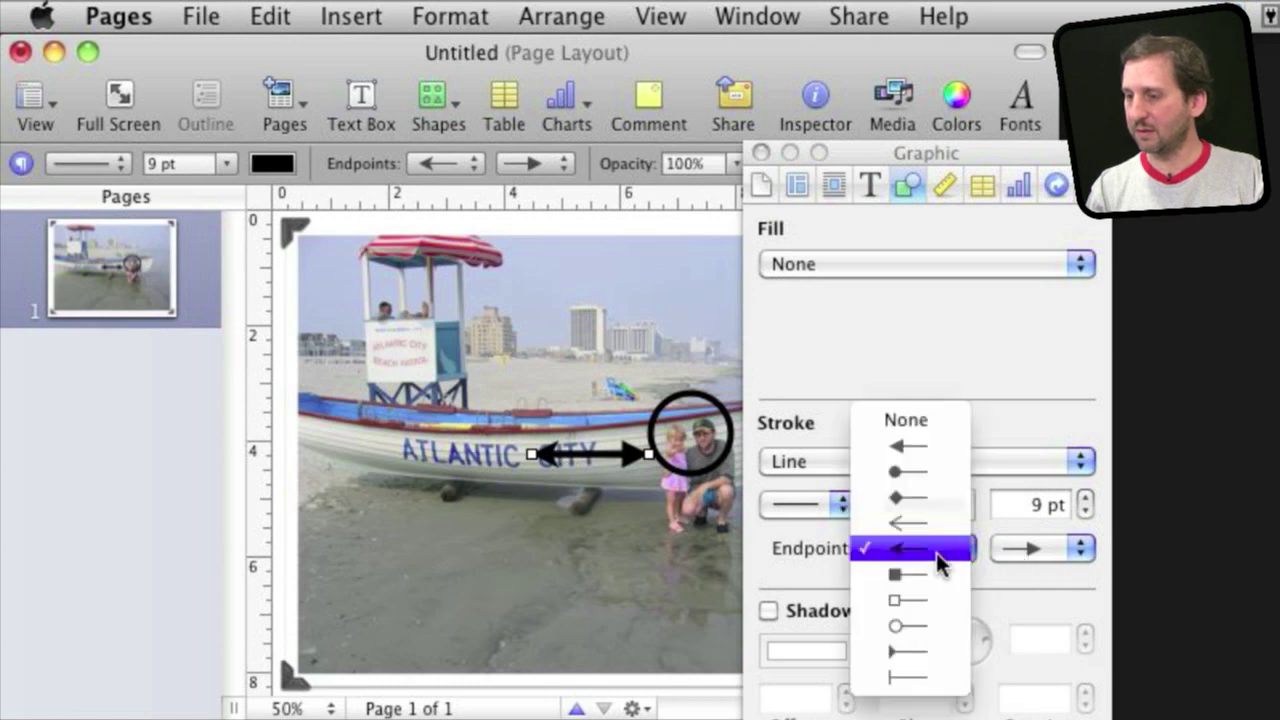
left_click(938, 430)
left_click_drag(583, 456, 586, 311)
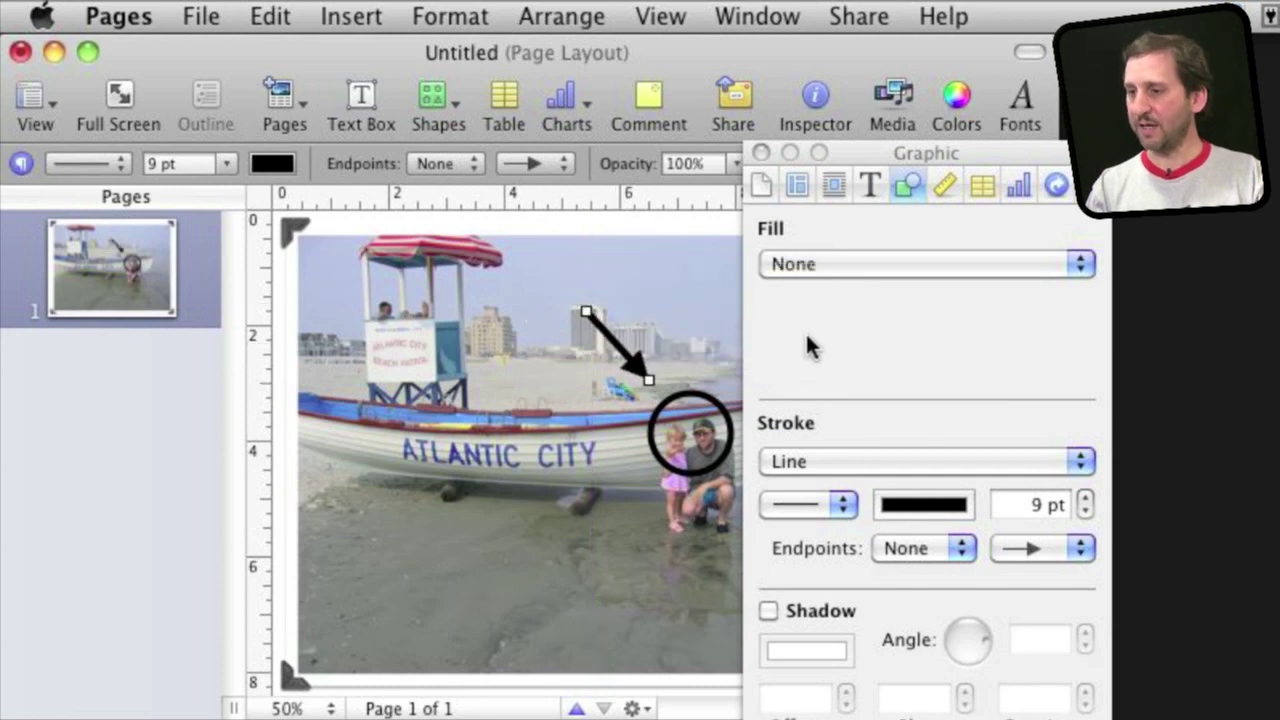
Step: Add a text box reading "US!" to the page and enlarge its text to 72 pt
left_click(362, 96)
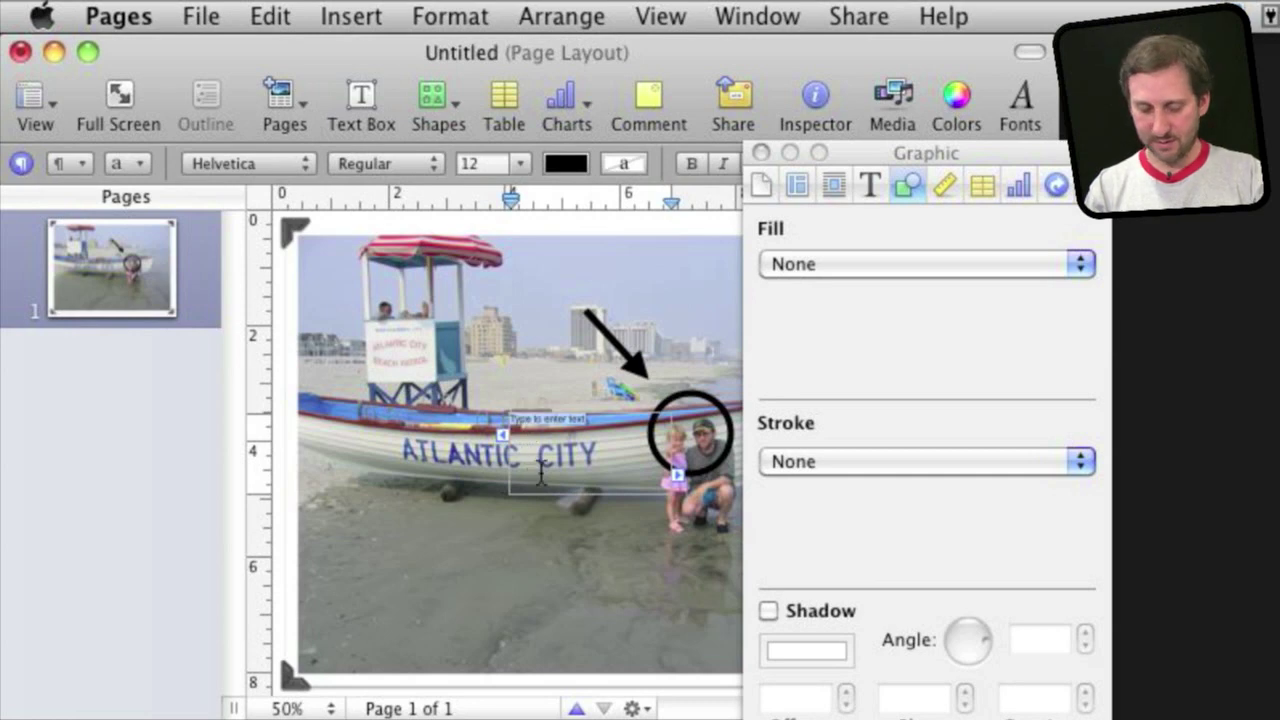
key("BackSpace")
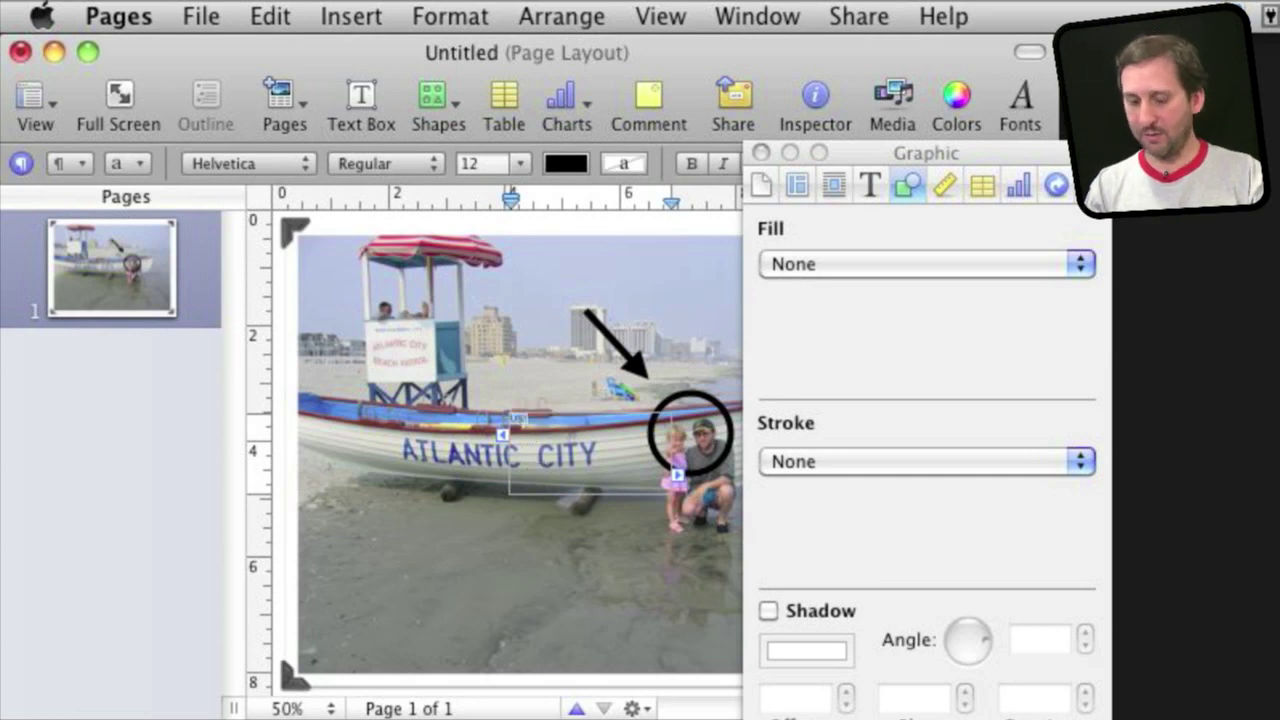
key("super+t")
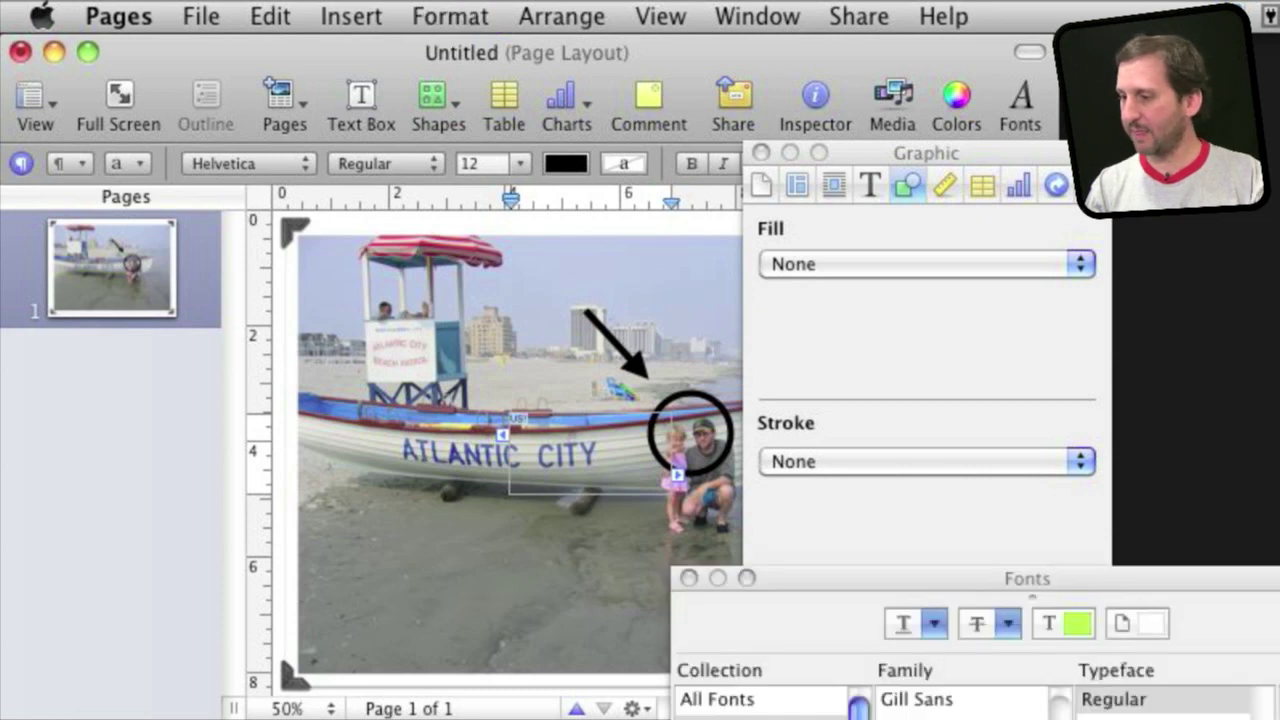
key("super+plus")
key("super+plus")
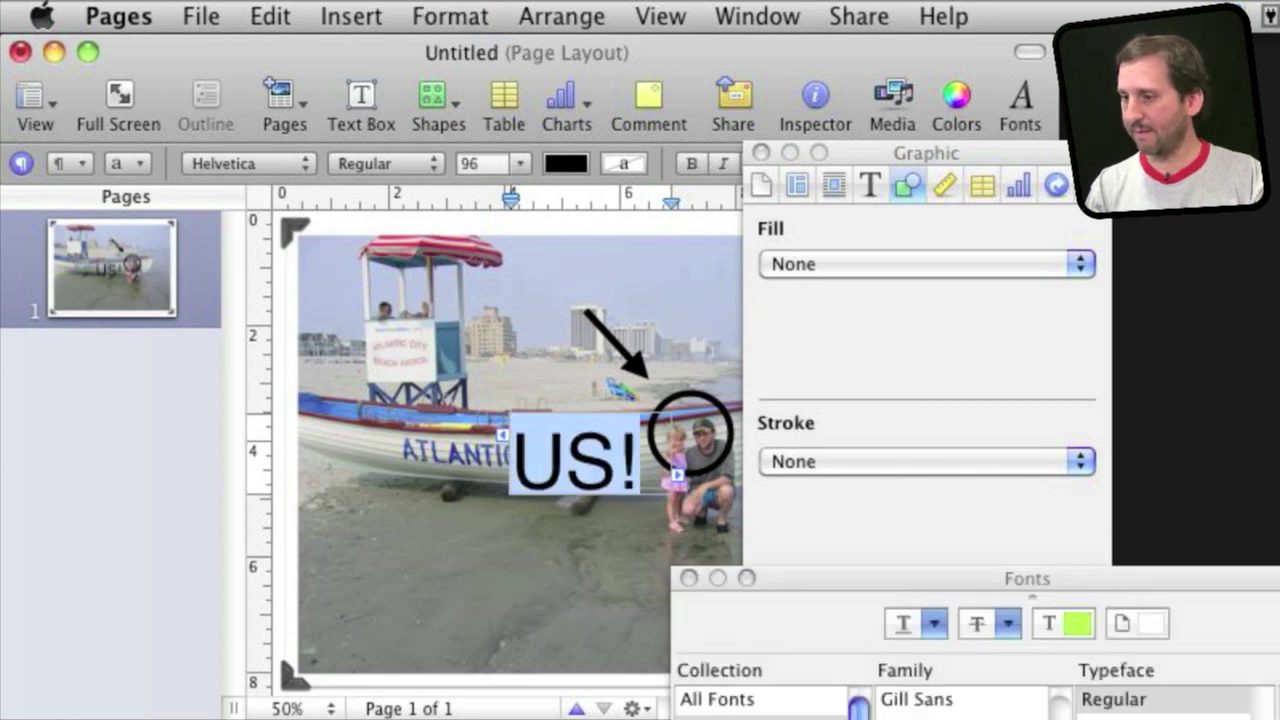
key("super+minus")
left_click(689, 578)
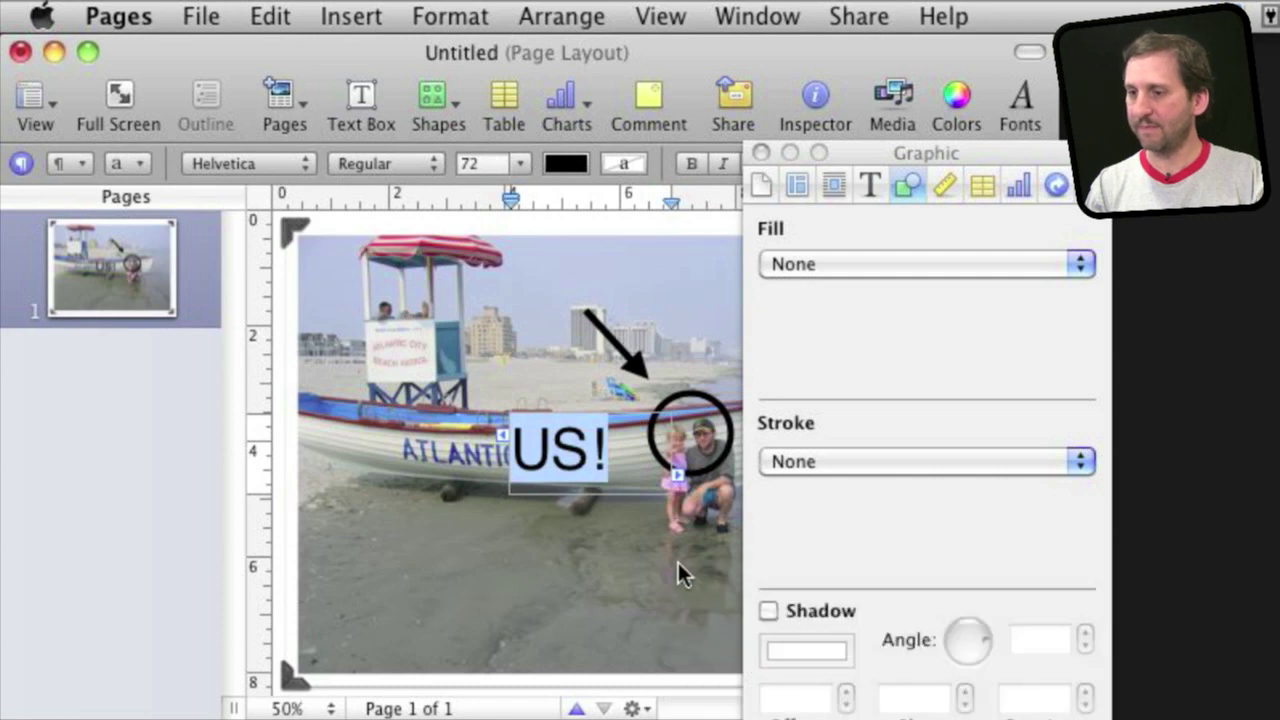
Step: Move the "US!" text box into the sky just above the arrow's tail
left_click(529, 519)
left_click(545, 462)
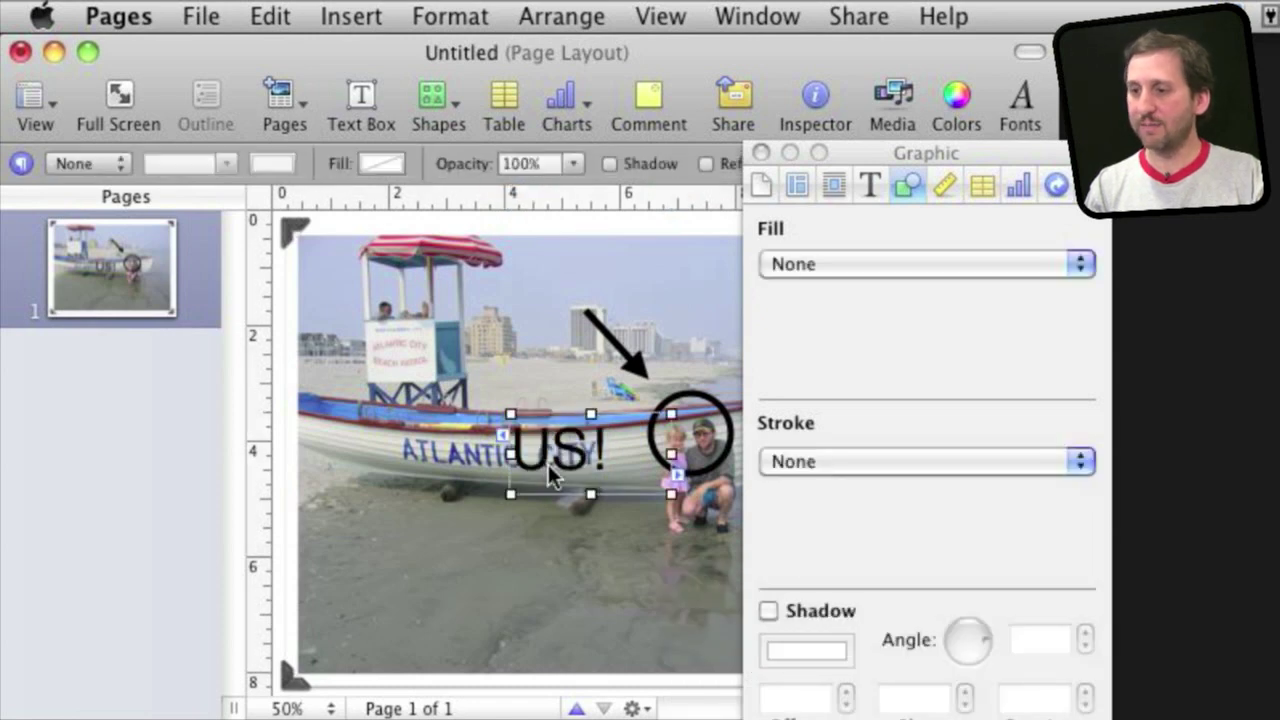
left_click(547, 460)
left_click(564, 517)
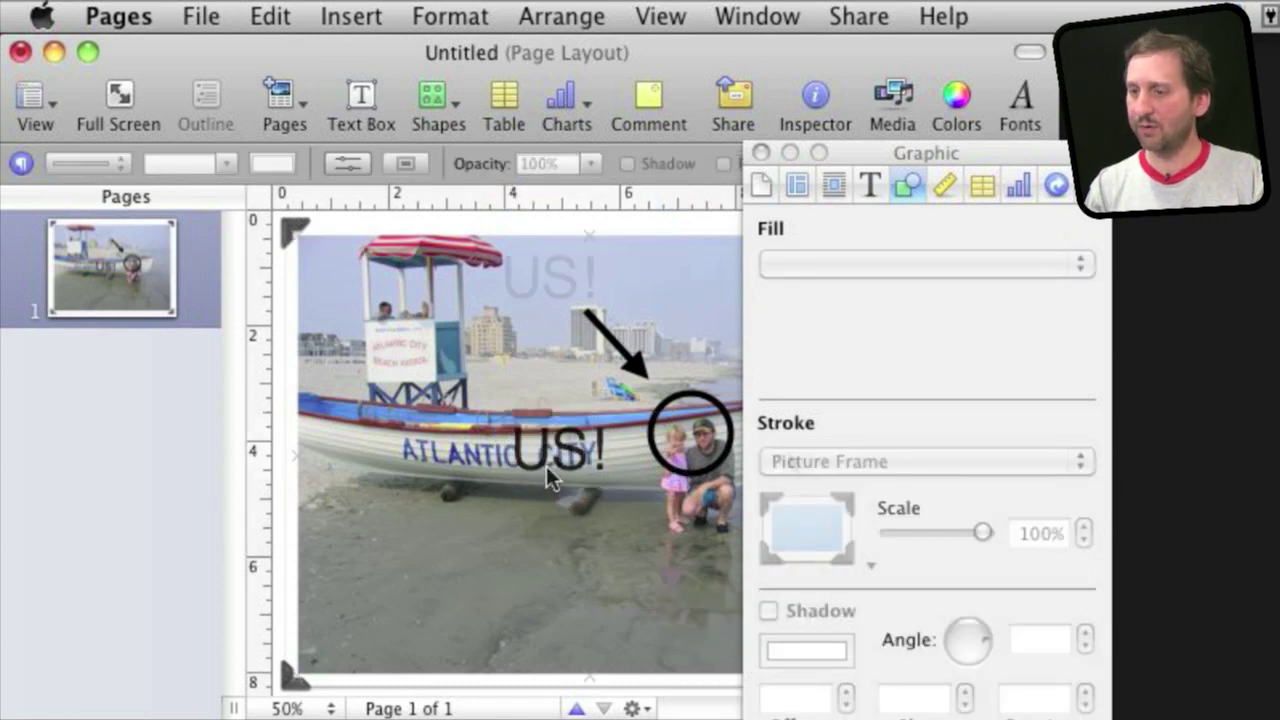
key("super+z")
left_click(584, 415)
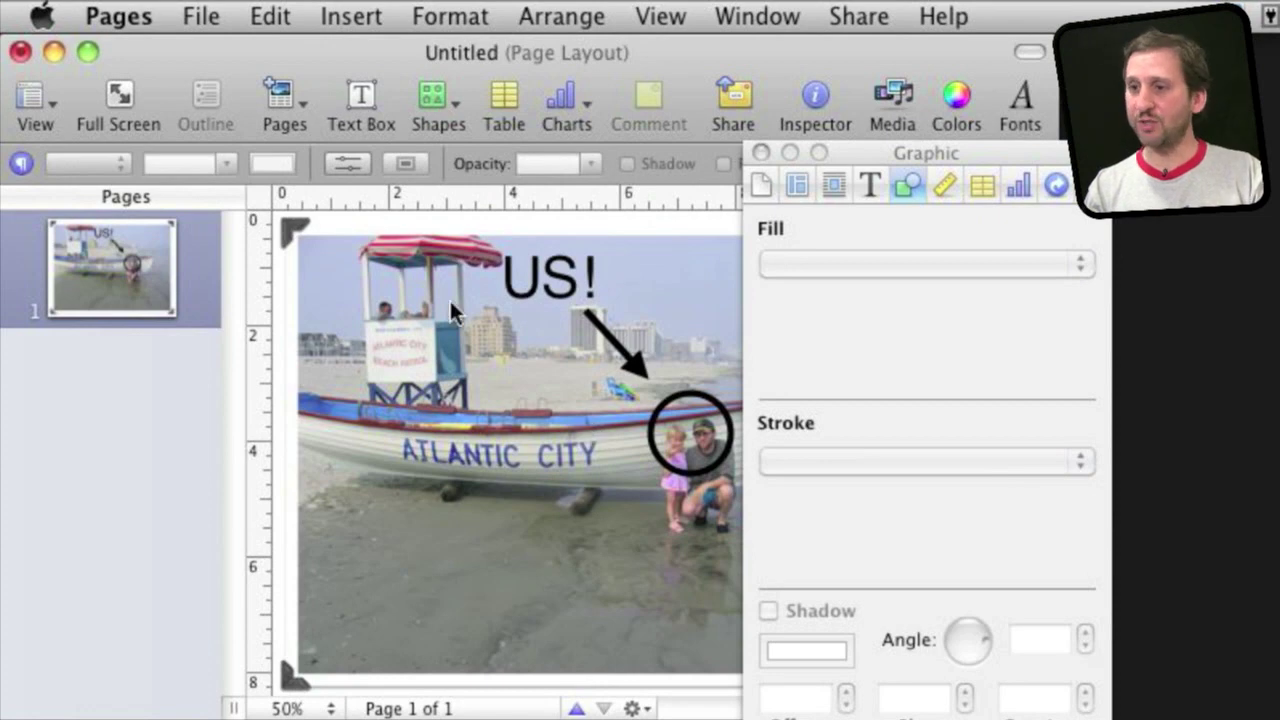
left_click(424, 90)
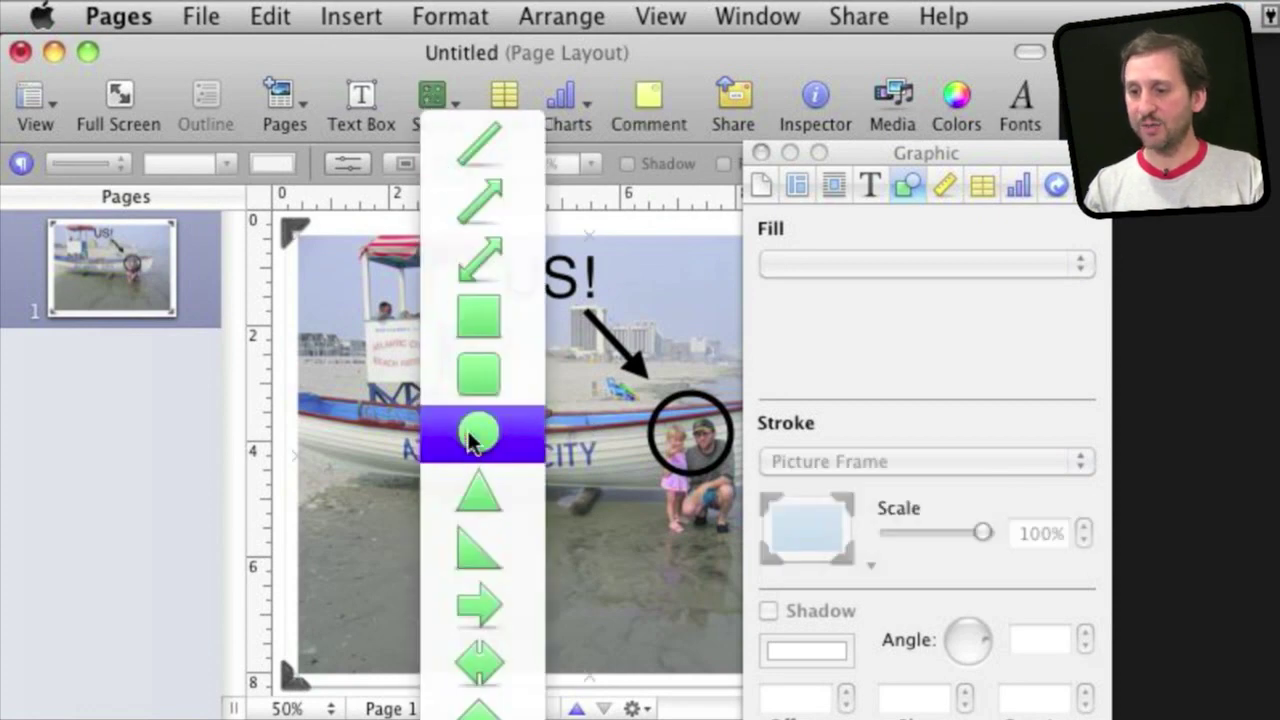
left_click(358, 104)
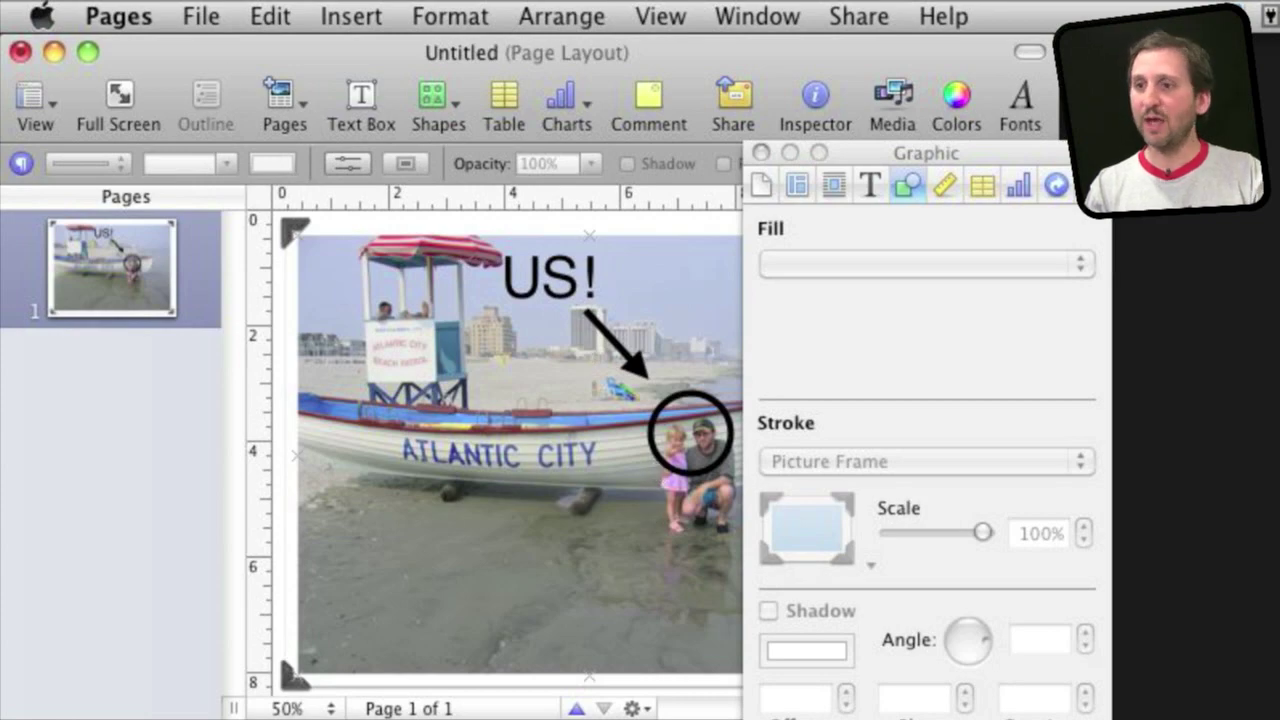
Step: Open the document's PDF export options and move the inspector out of their way
left_click(200, 16)
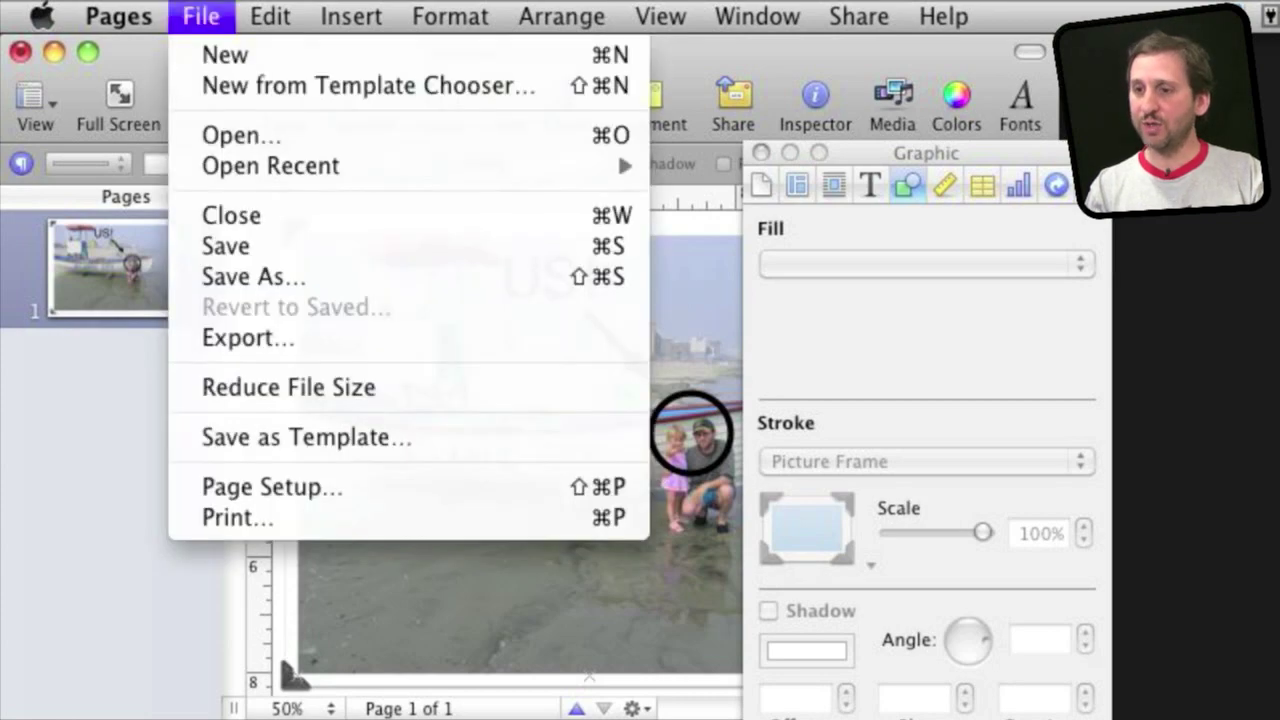
left_click(301, 340)
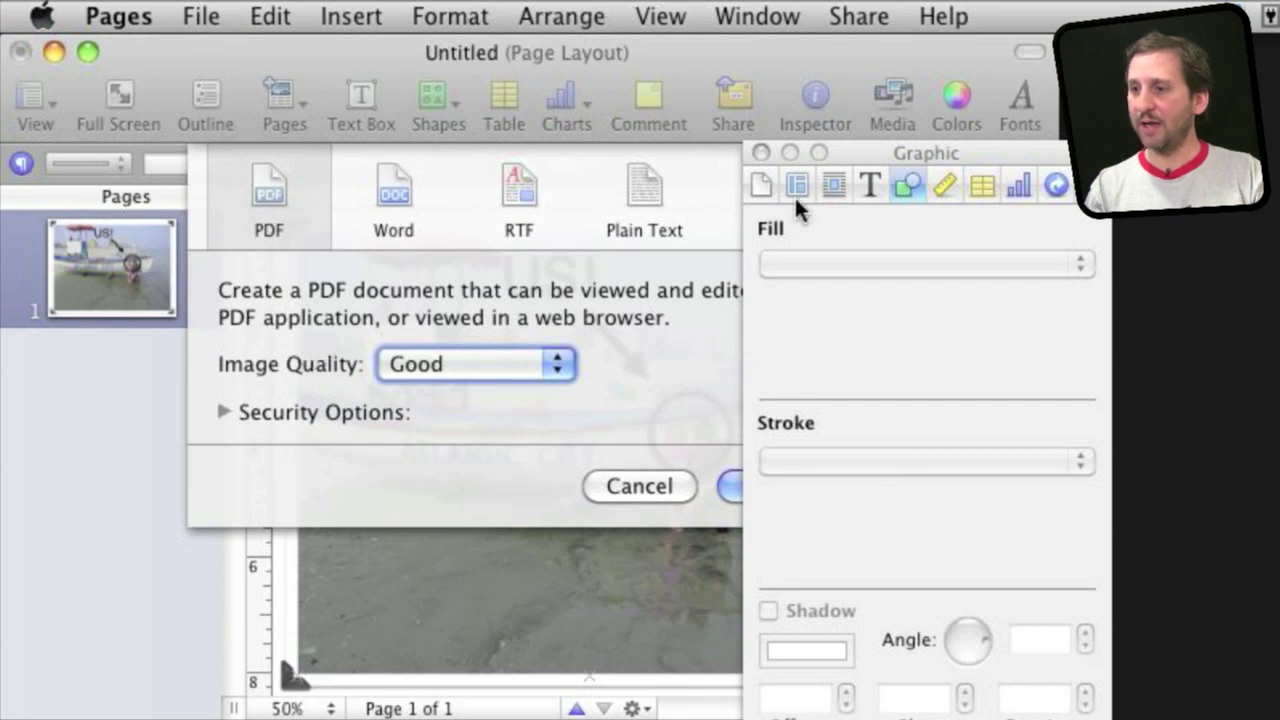
left_click_drag(864, 156, 1270, 212)
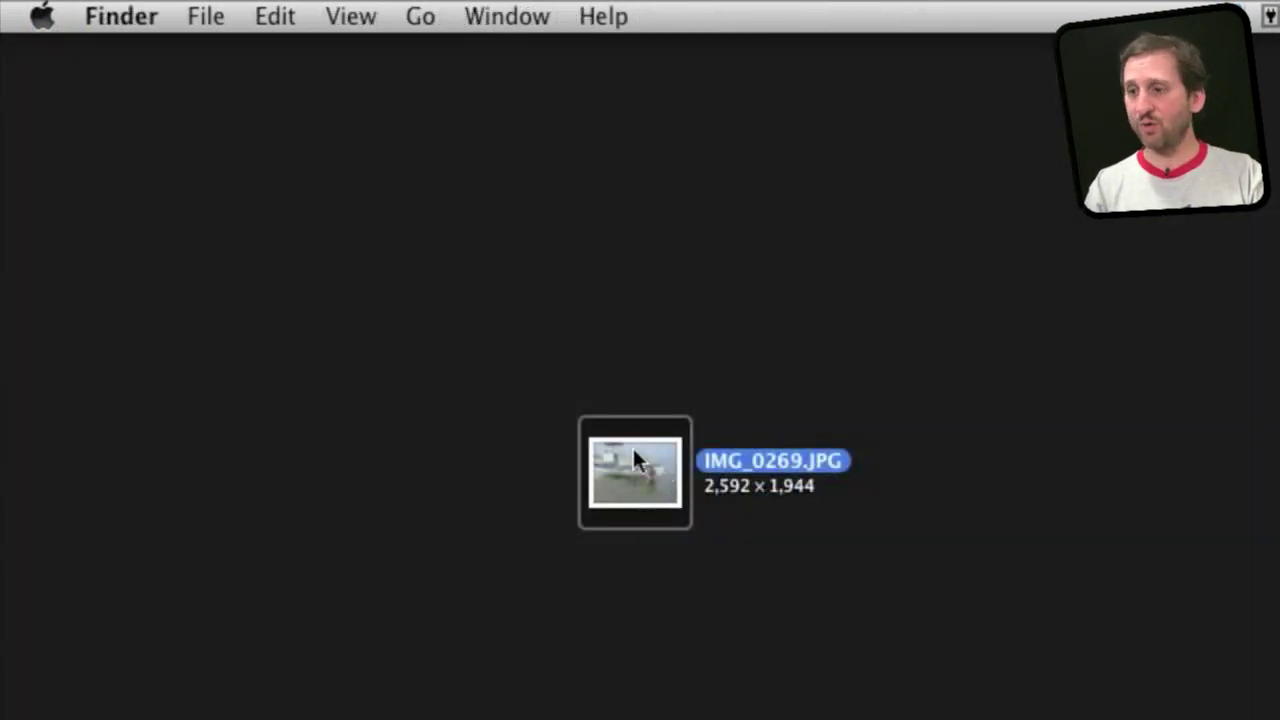
Step: Open IMG_0269.JPG from the desktop in Preview, shrink the window and fit the whole photo inside it
double_click(632, 452)
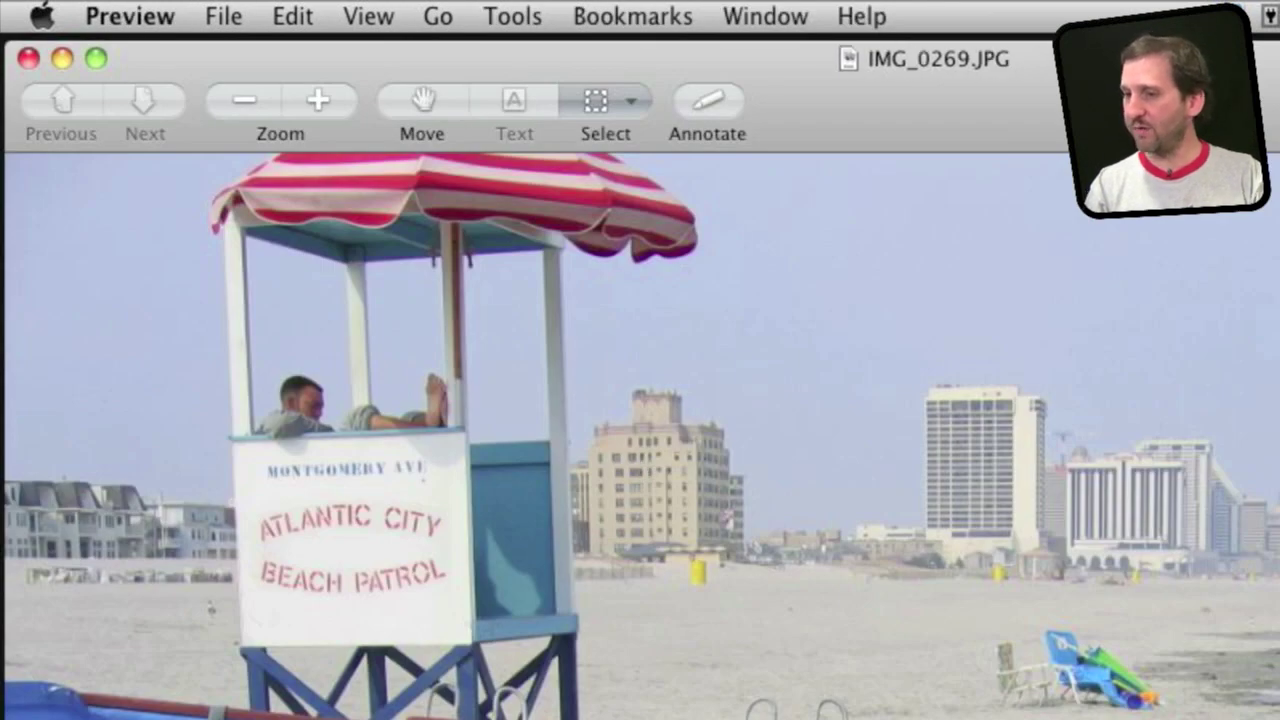
left_click_drag(1275, 715, 1003, 688)
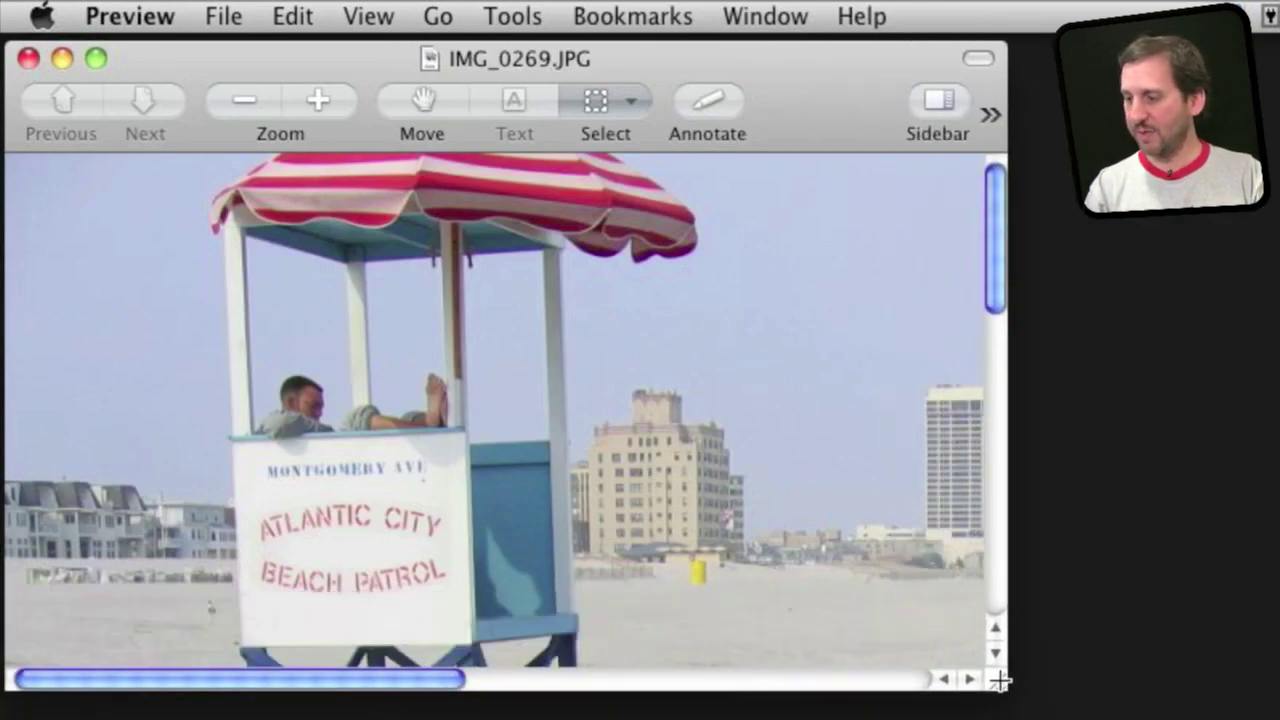
key("super+9")
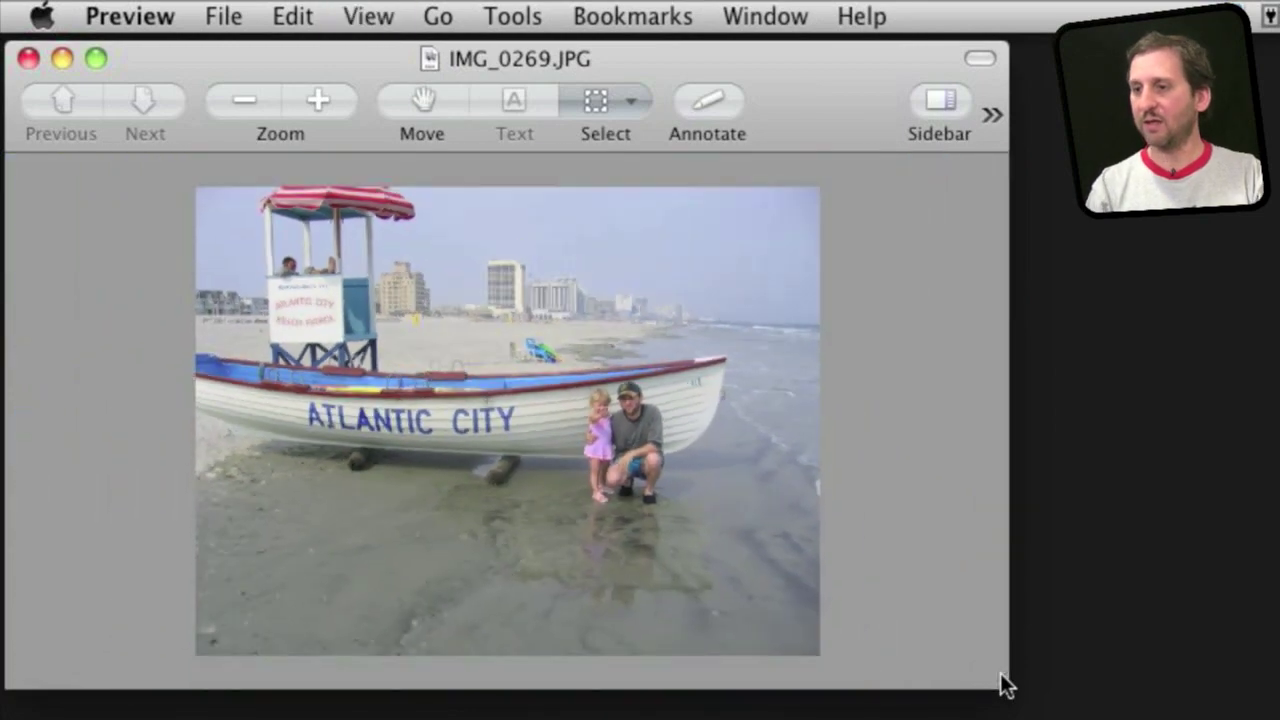
Step: Show the annotation tools and draw a red oval around the two people's heads
left_click(706, 100)
left_click(513, 16)
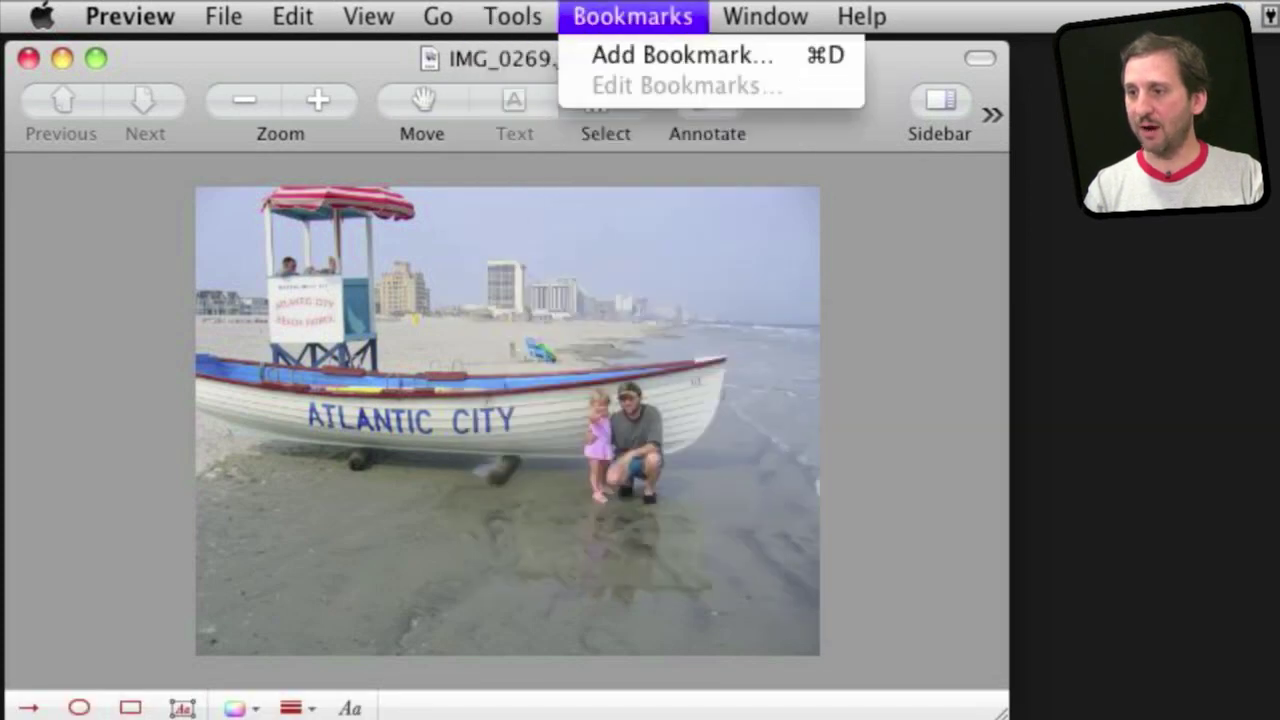
left_click(690, 20)
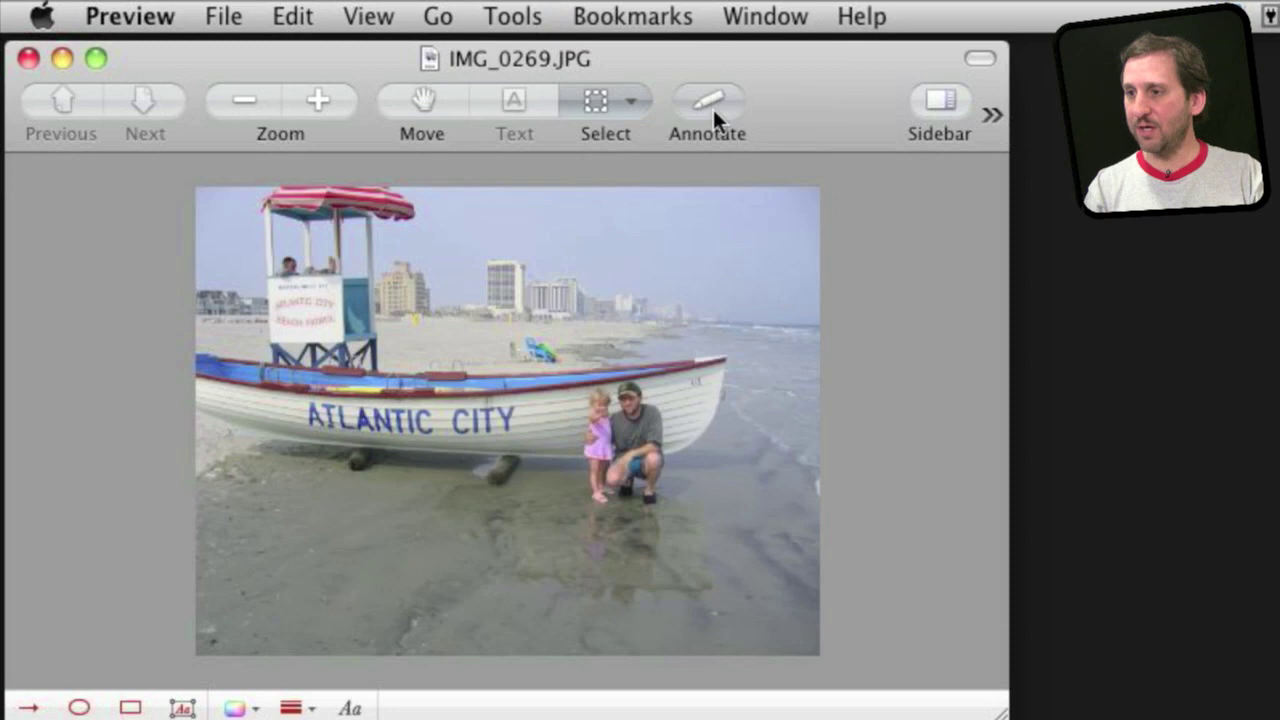
left_click(79, 707)
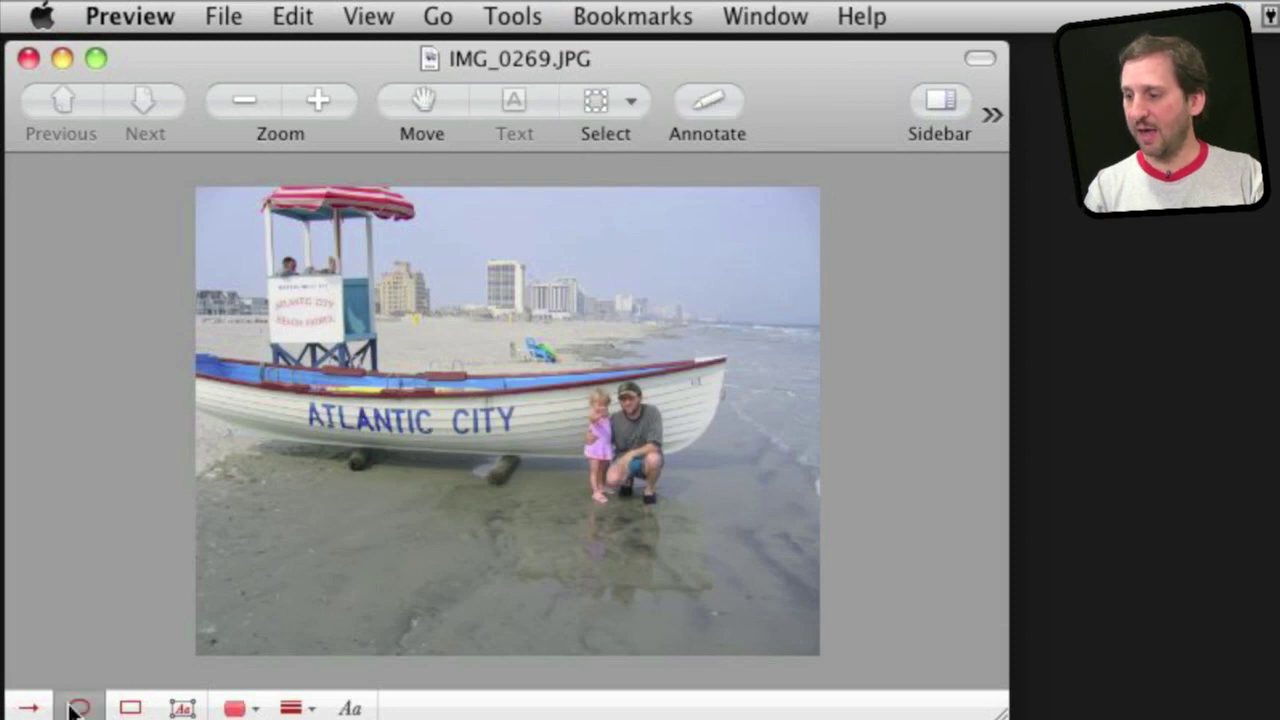
left_click_drag(560, 360, 670, 430)
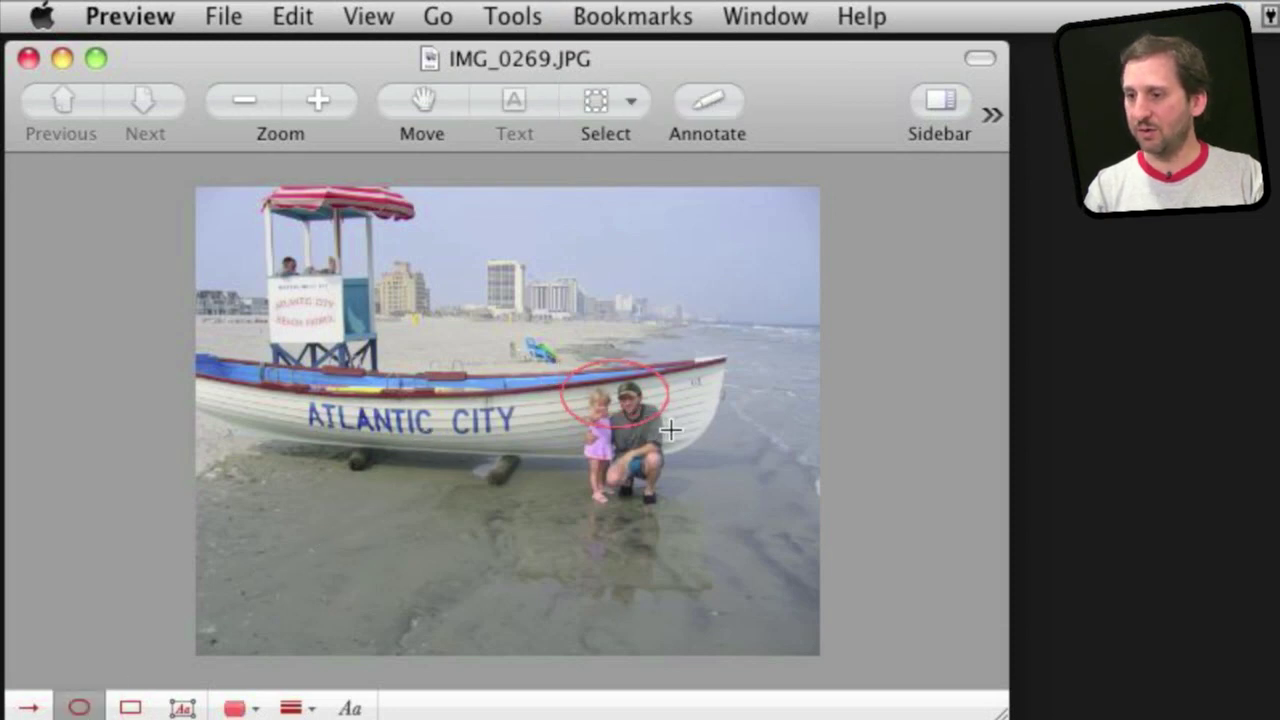
Step: Draw a red arrow angled down toward the oval and add the text "US!" above its tail
left_click(28, 707)
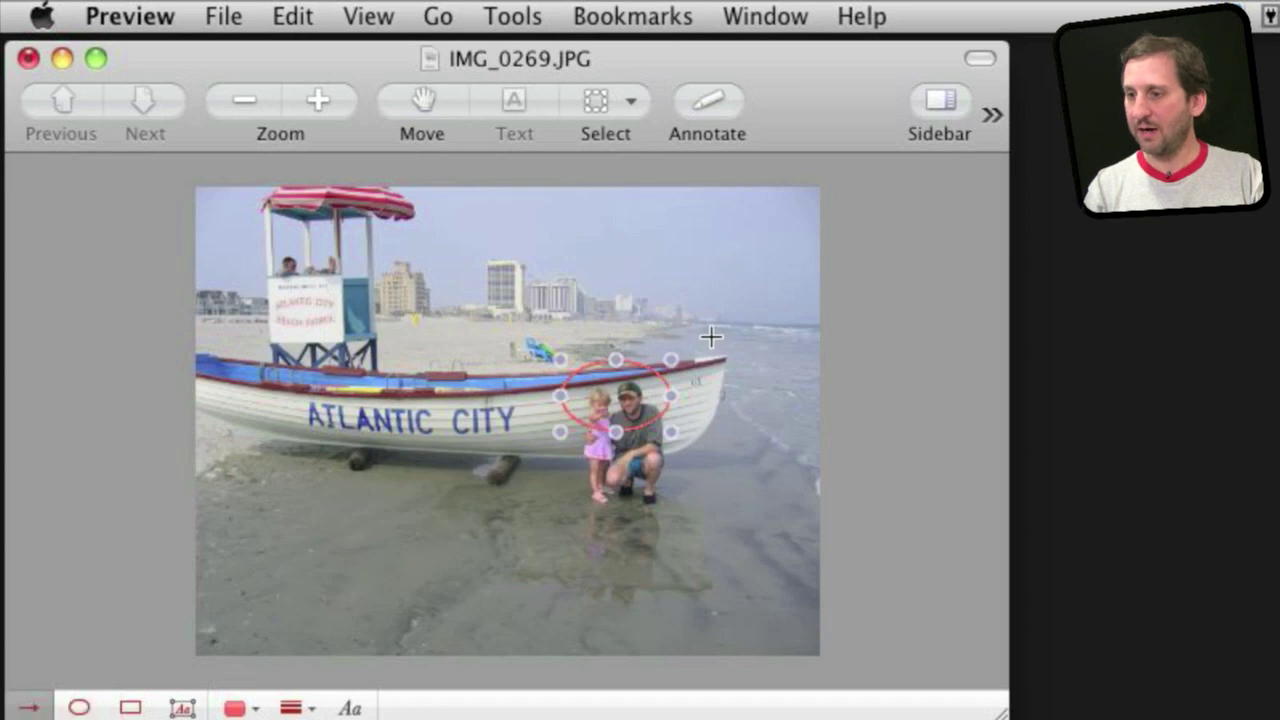
mouse_move(645, 345)
left_mouse_down()
mouse_move(699, 300)
mouse_move(699, 276)
left_mouse_up()
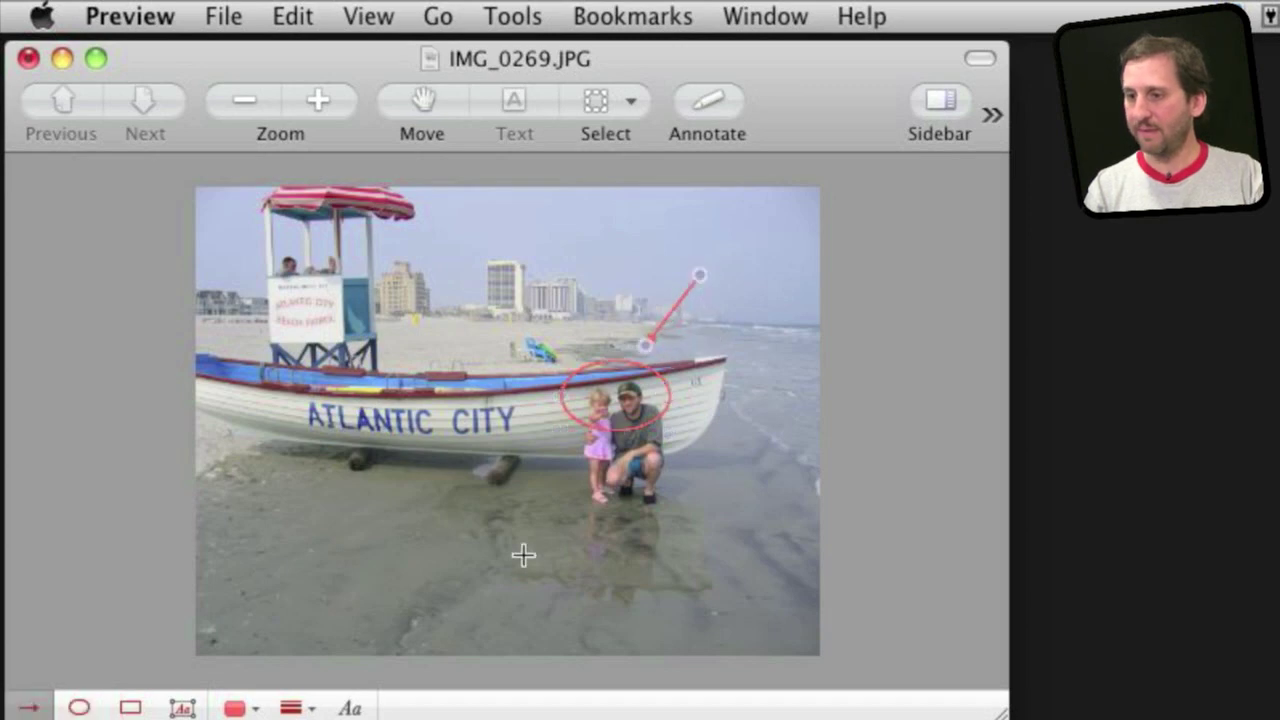
left_click(194, 707)
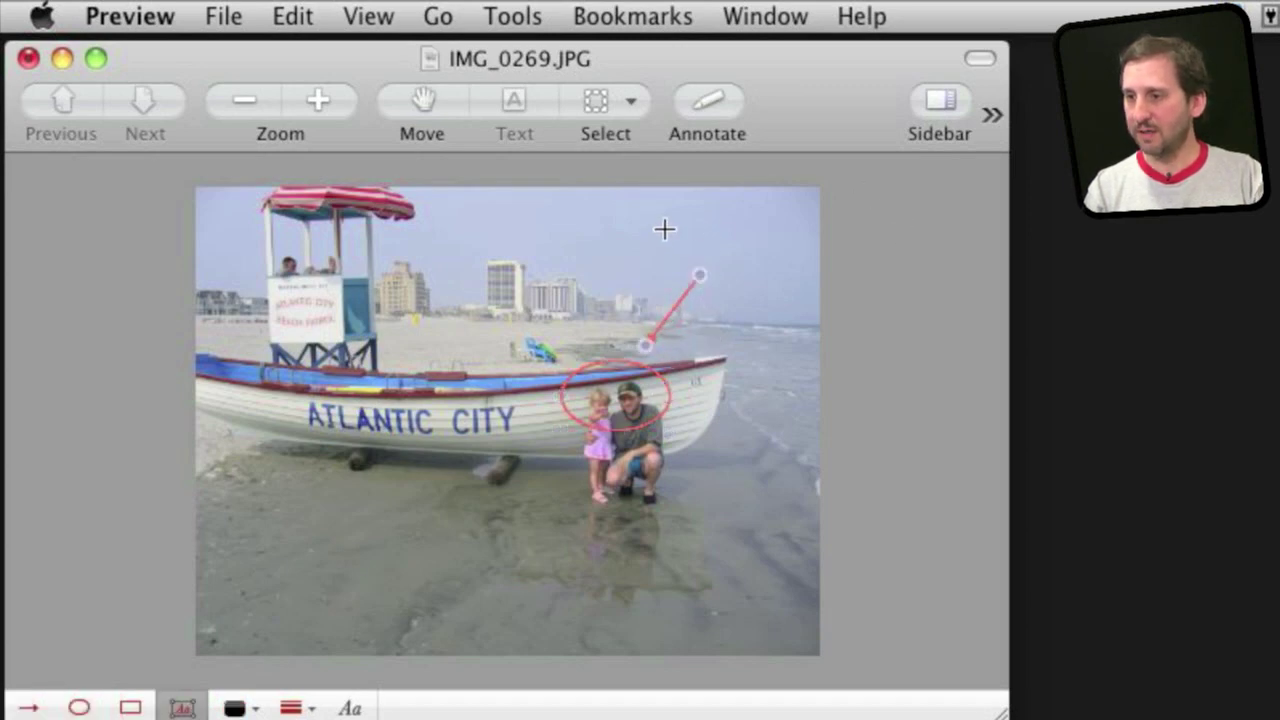
left_click_drag(663, 224, 764, 263)
type("US!")
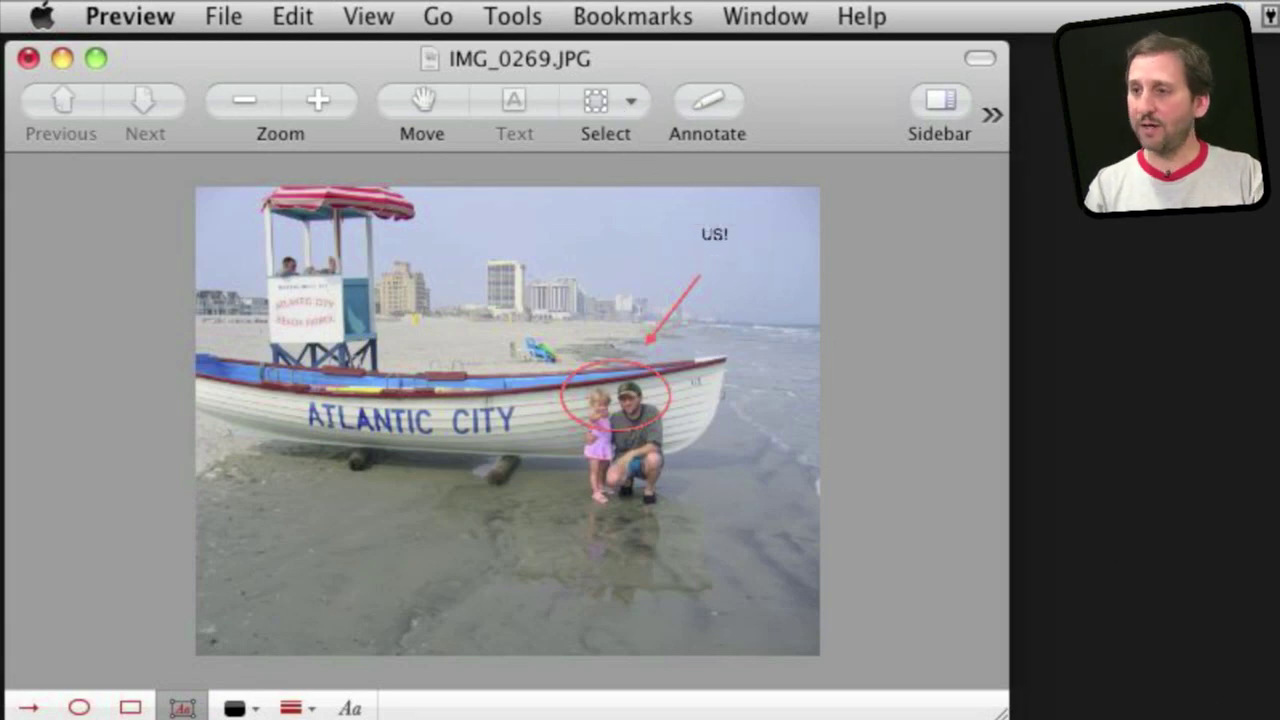
Step: Show the inspector's Annotations settings and move the inspector clear of the annotated part of the photo
left_click(524, 16)
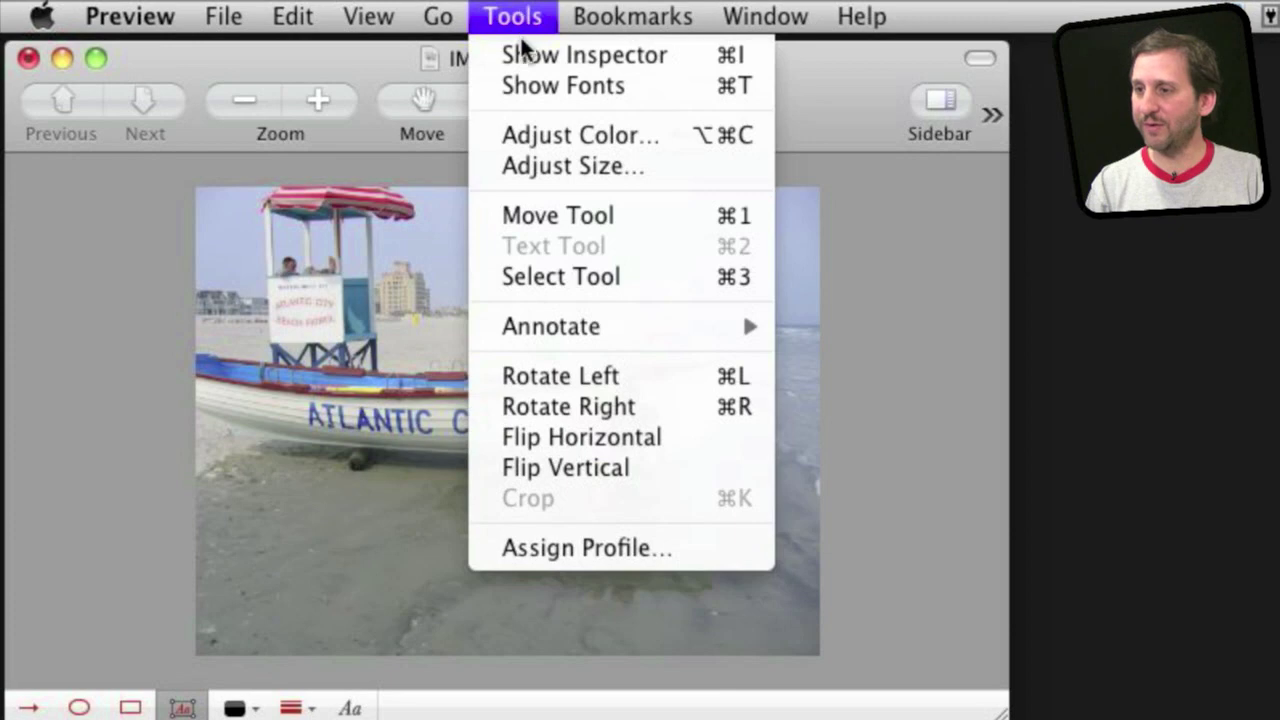
left_click(560, 55)
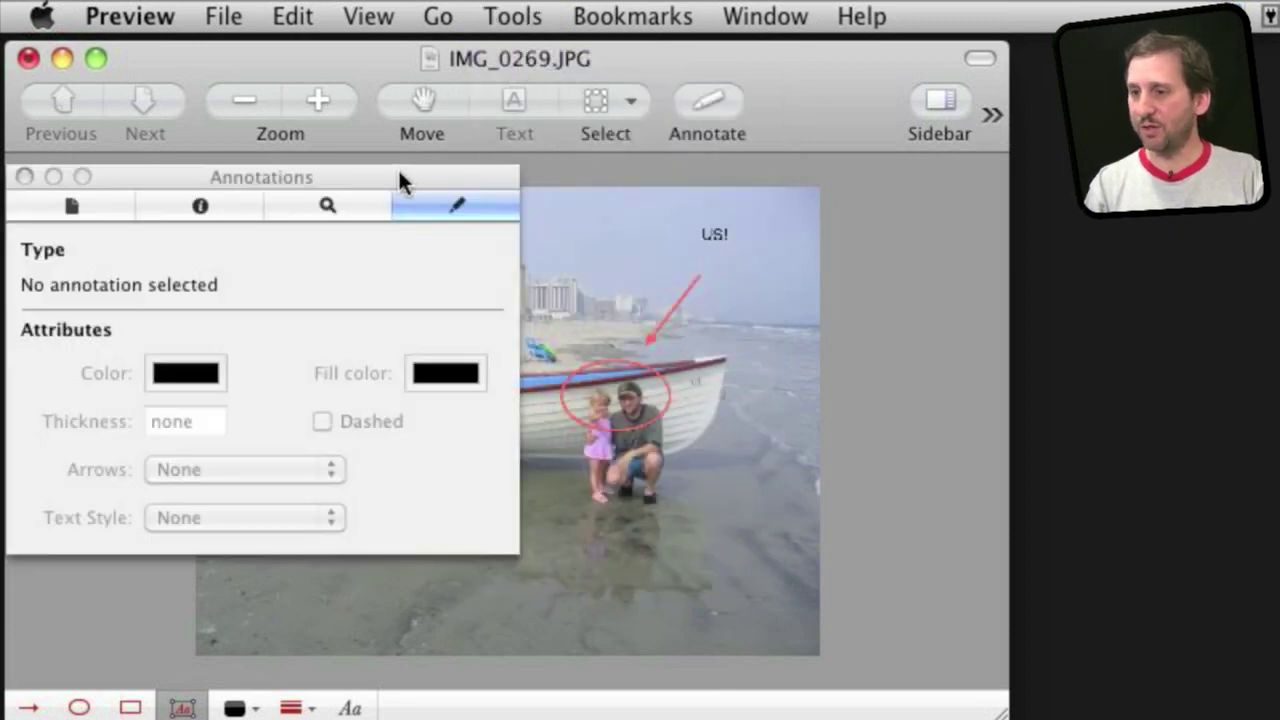
left_click_drag(398, 180, 434, 188)
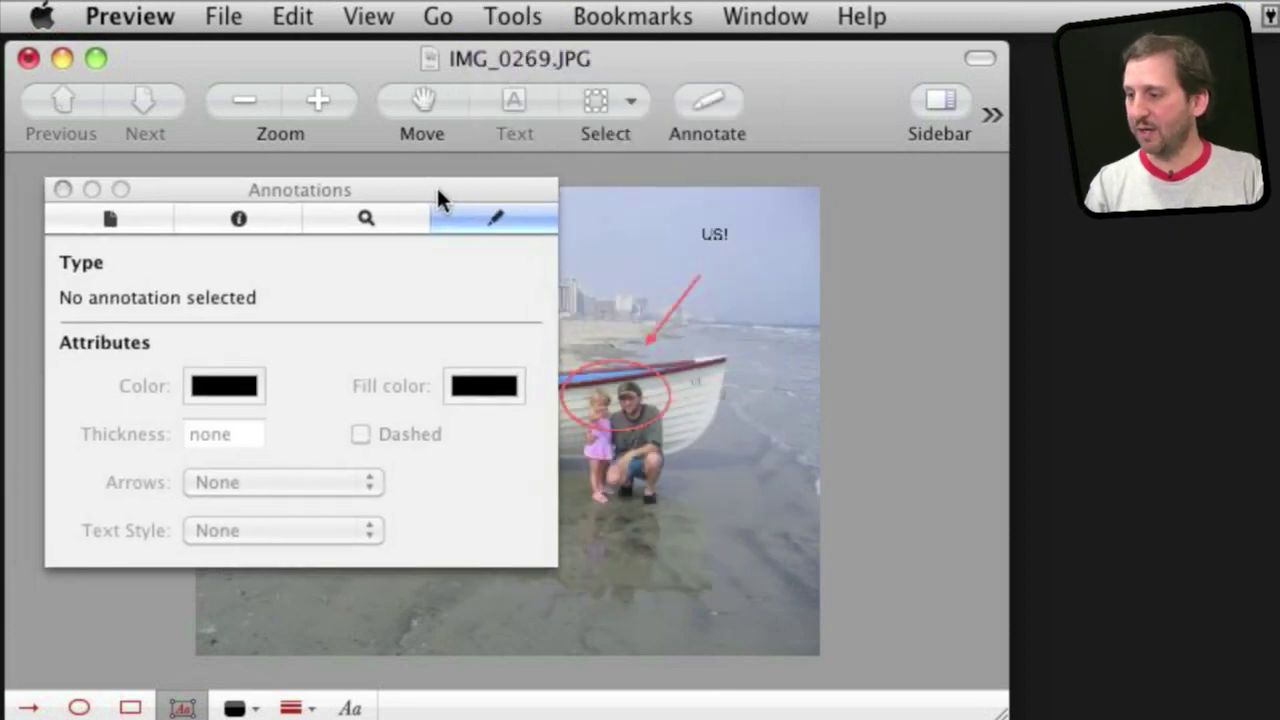
left_click(140, 210)
left_click(234, 213)
left_click(362, 214)
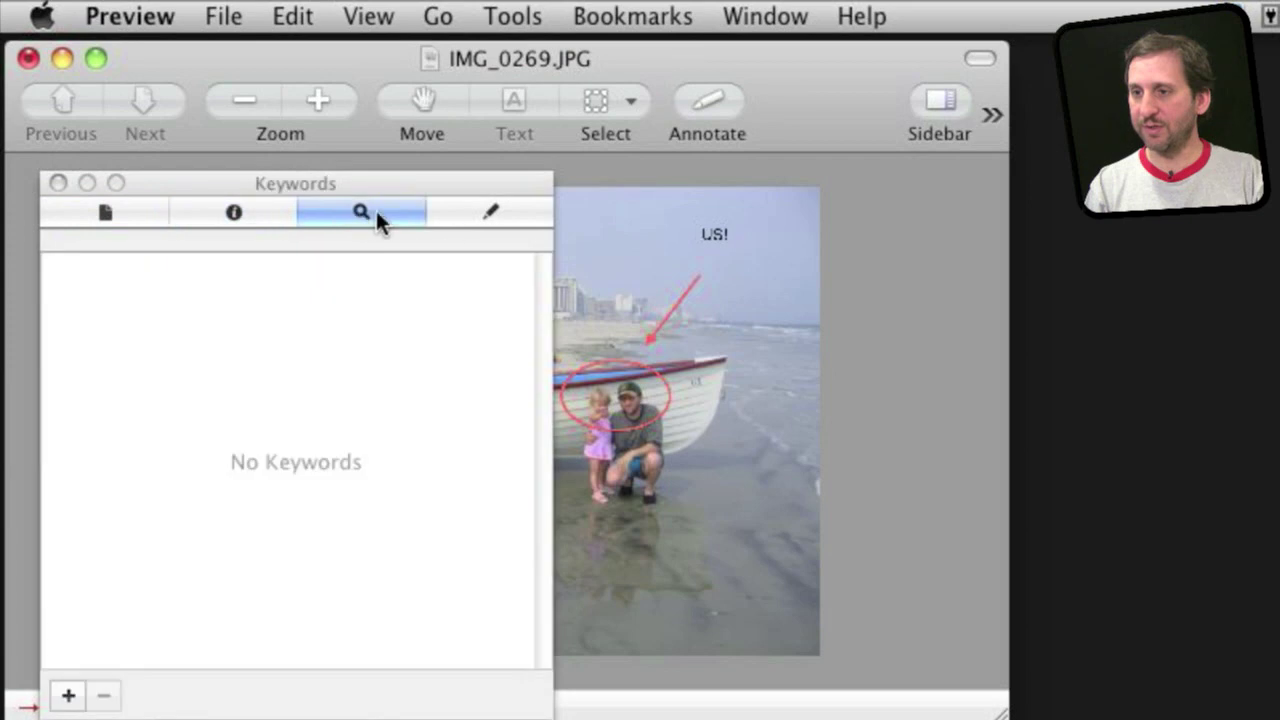
left_click(488, 214)
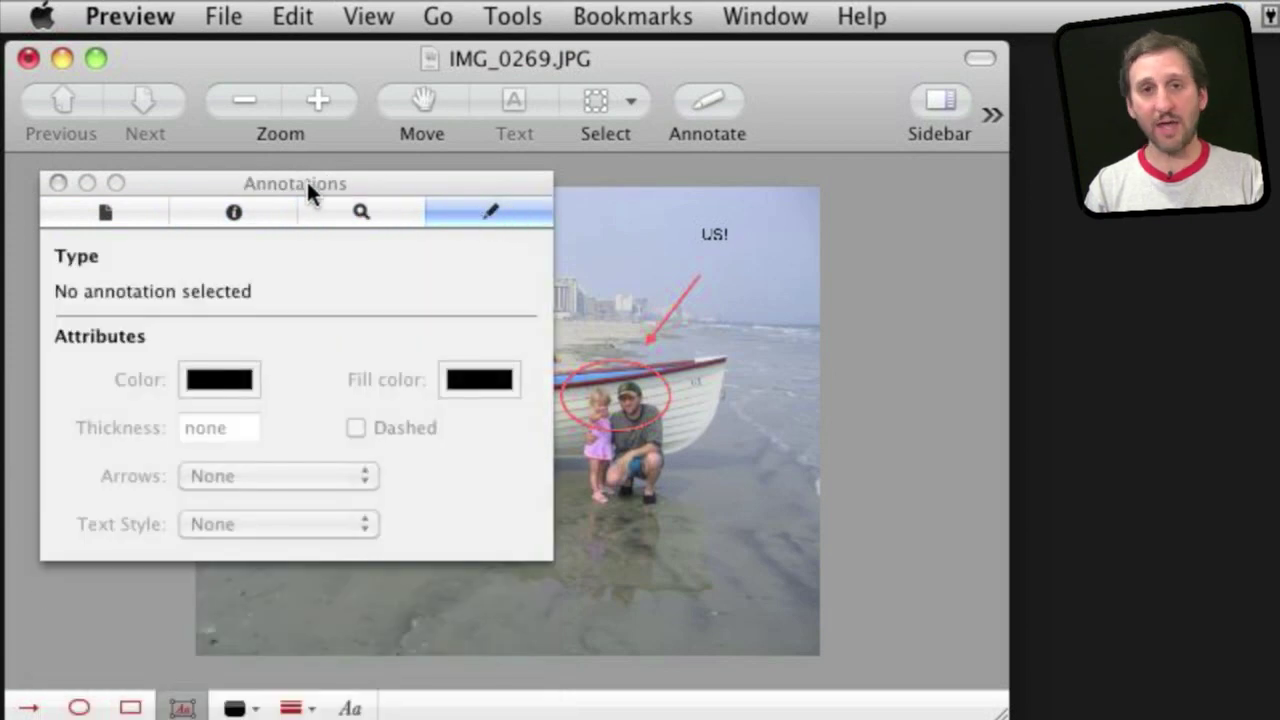
mouse_move(306, 179)
left_mouse_down()
mouse_move(961, 241)
mouse_move(1033, 225)
mouse_move(1026, 240)
left_mouse_up()
Step: Set the red oval's line thickness to 15
left_click(714, 232)
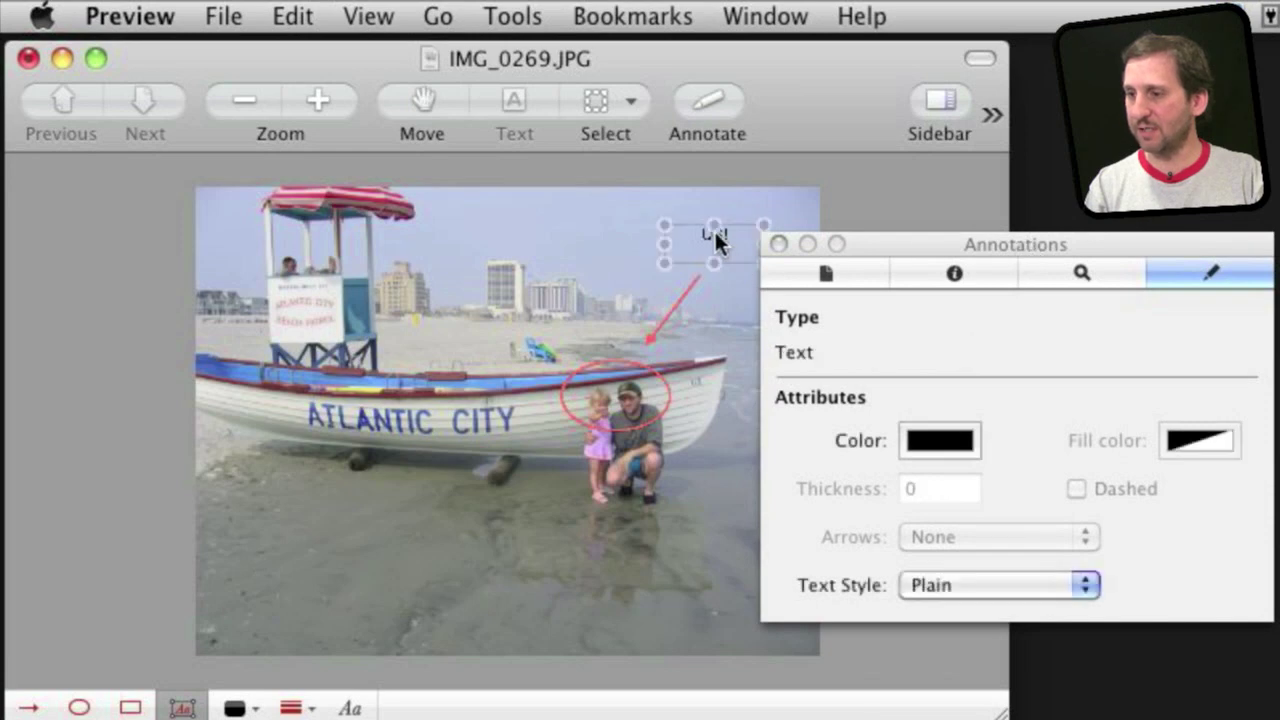
left_click(644, 370)
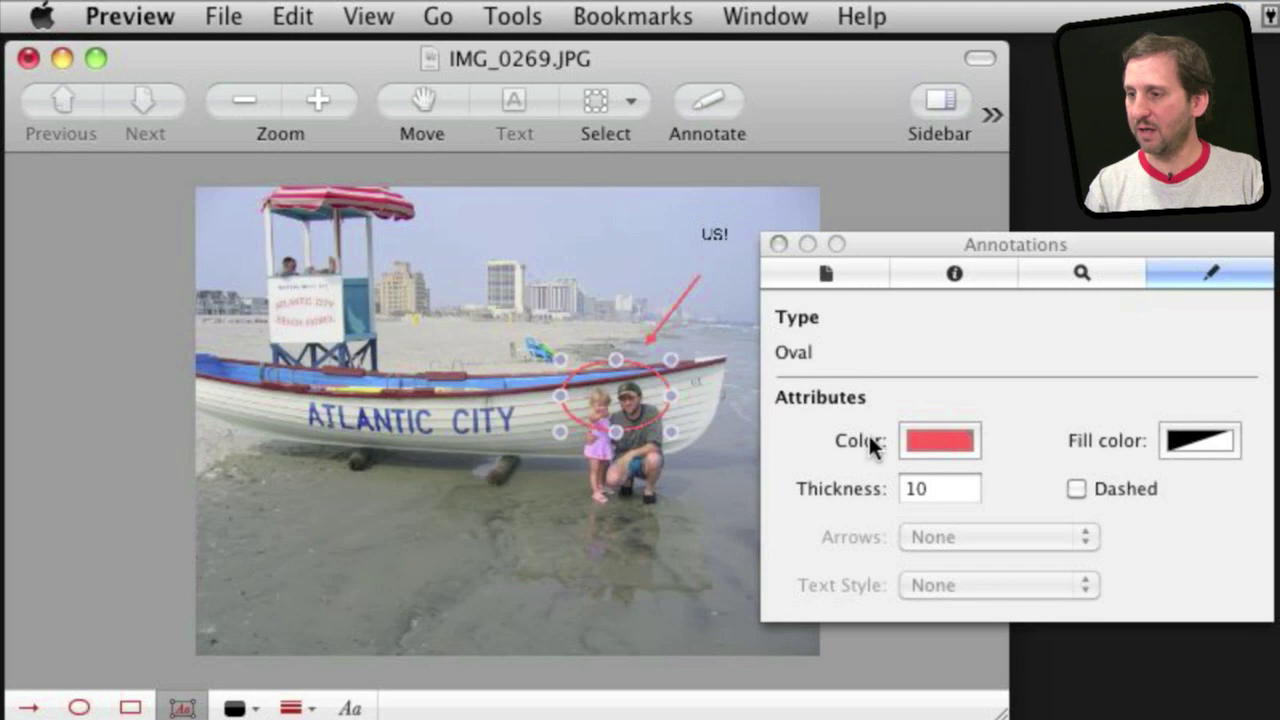
left_click(933, 486)
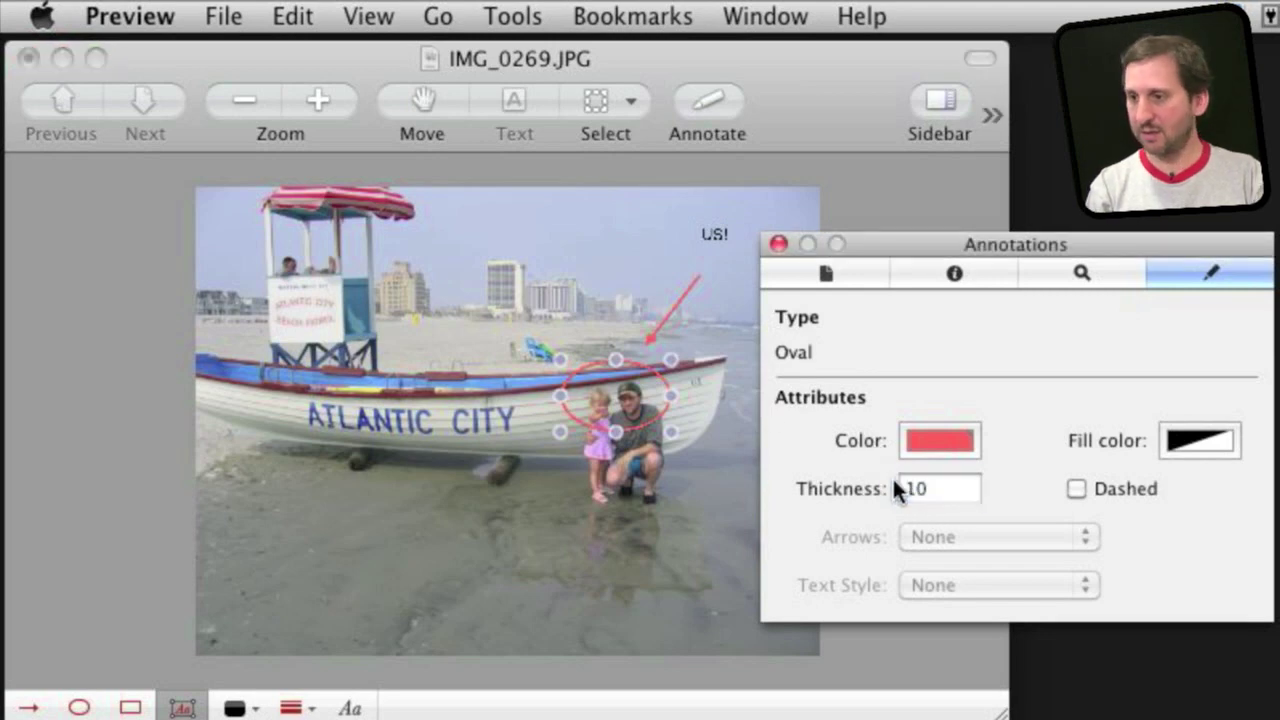
left_click(918, 488)
type("15")
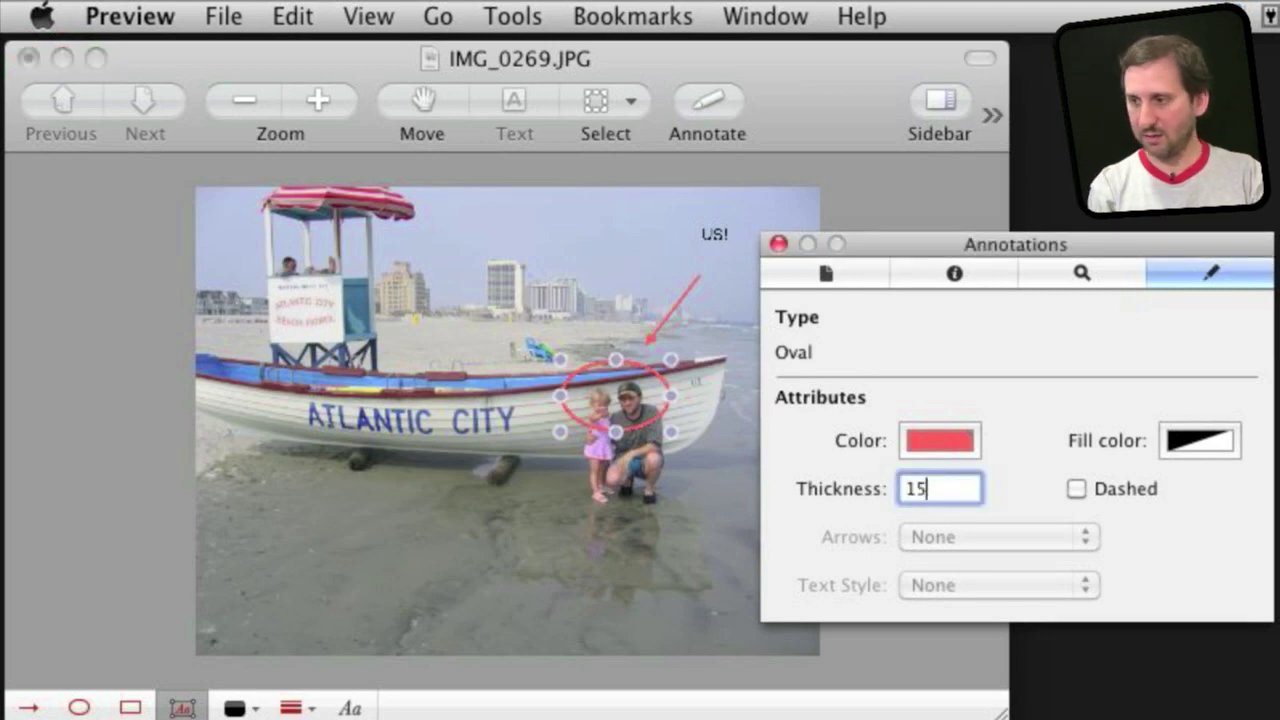
key("Tab")
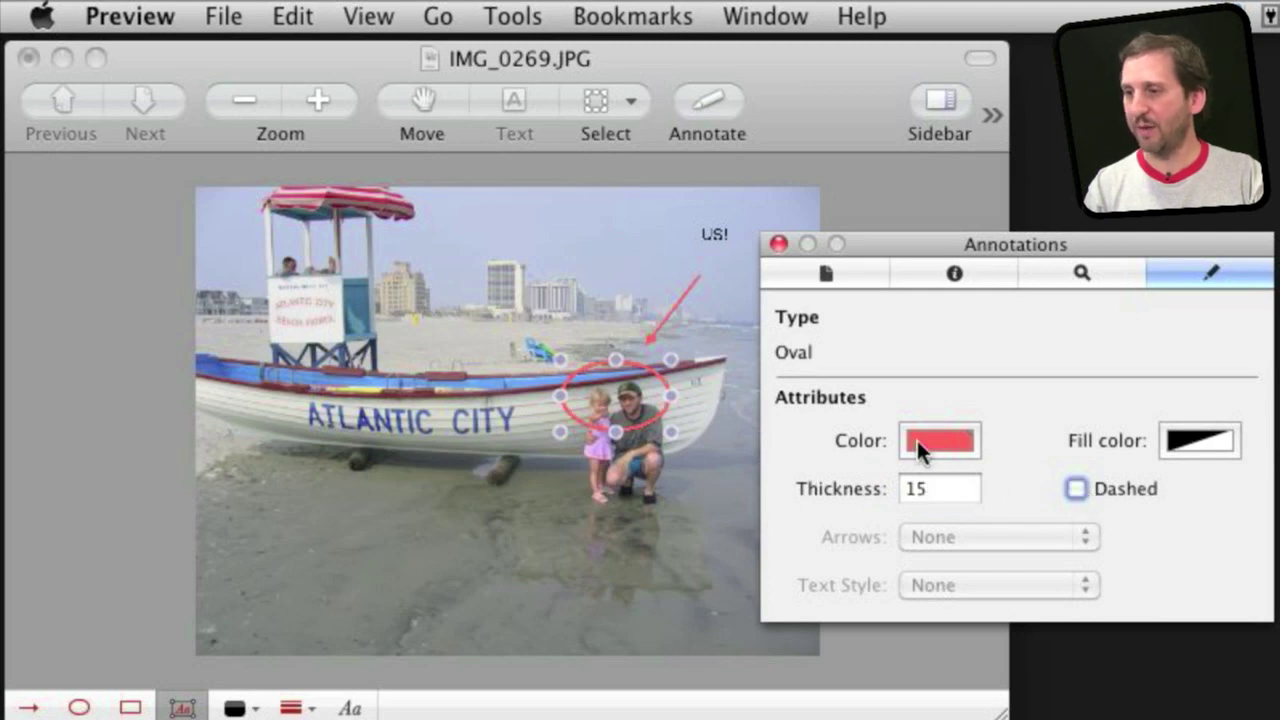
Step: Set the "US!" label's font size to 96, and close the Fonts and Annotations windows
left_click(683, 293)
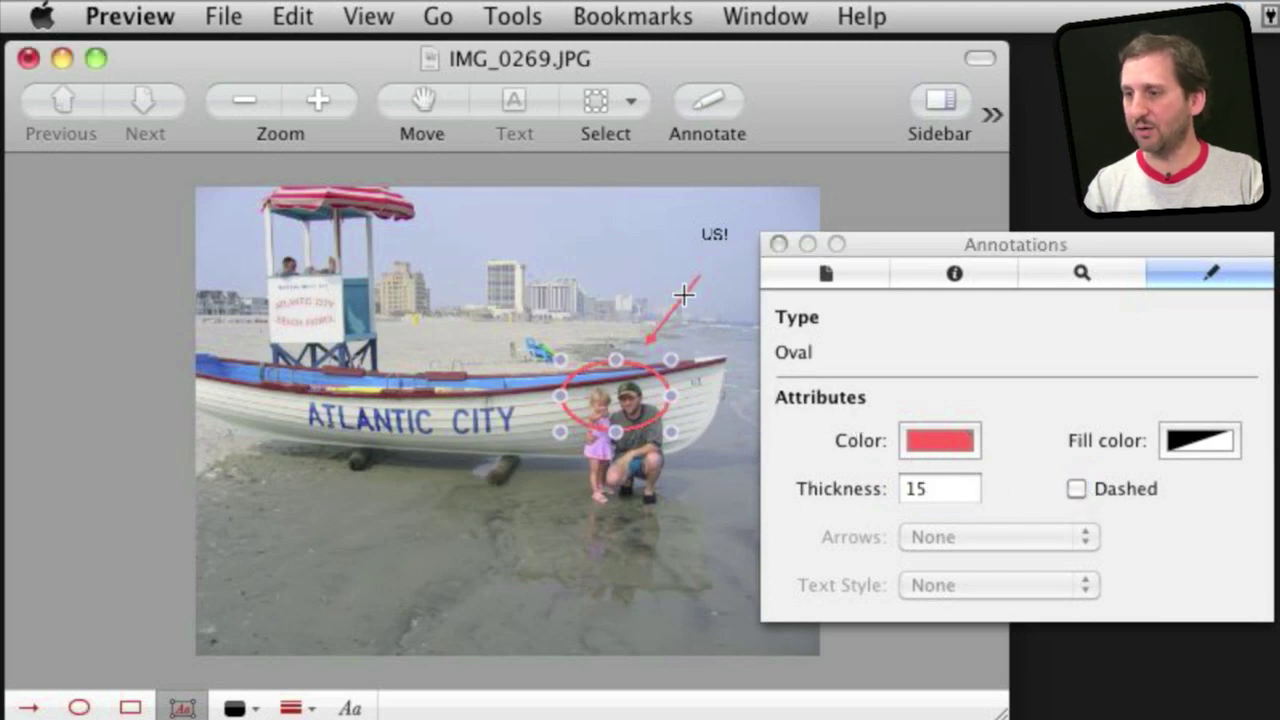
left_click(713, 241)
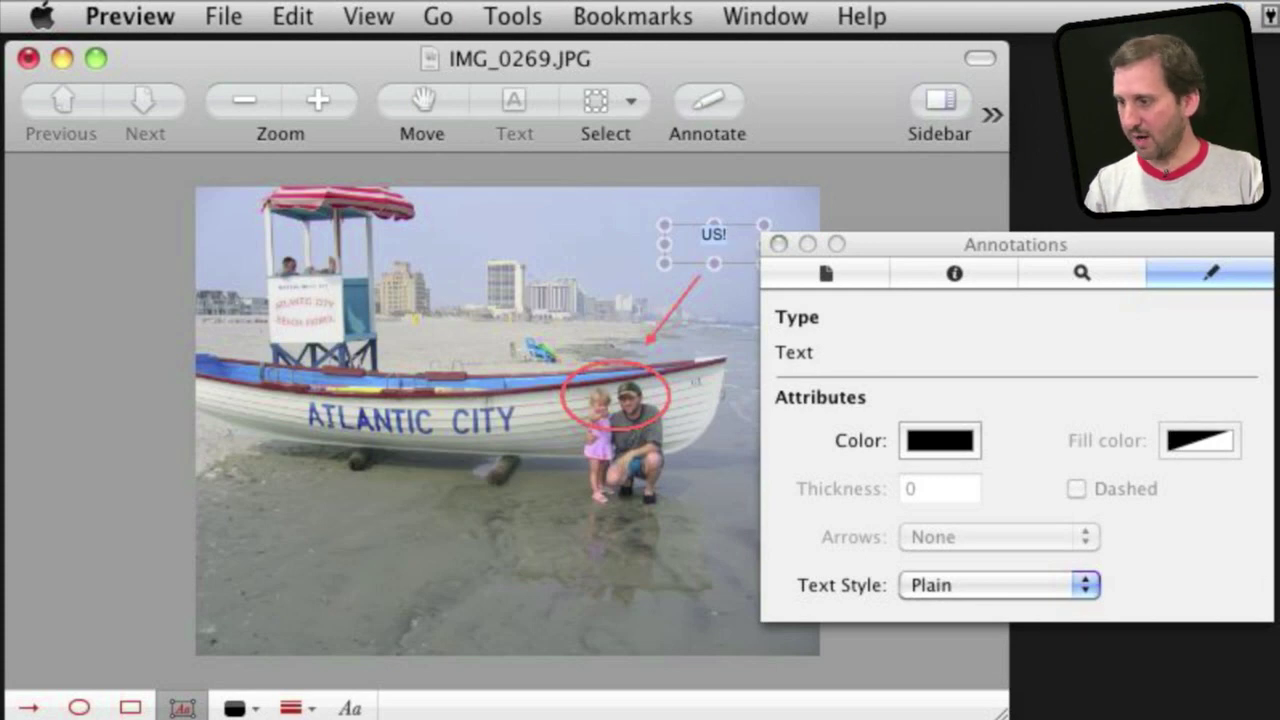
key("super+t")
left_click_drag(977, 497, 494, 381)
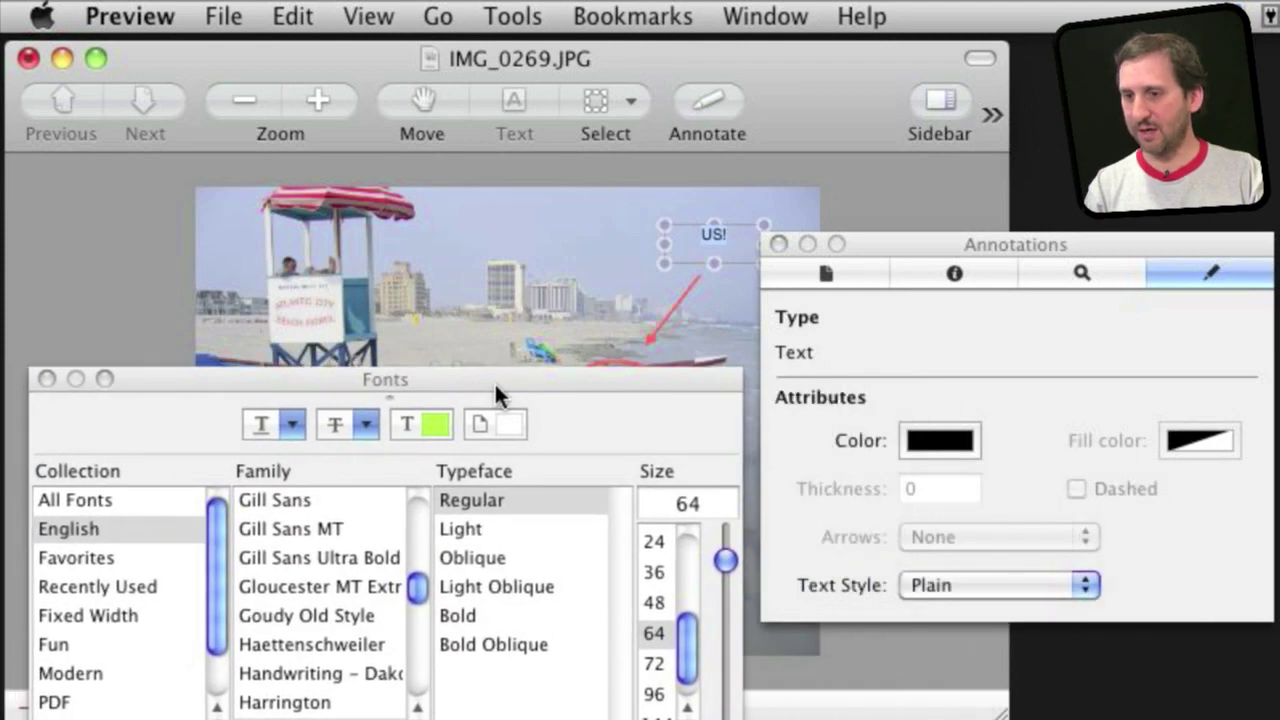
left_click(652, 693)
left_click(47, 379)
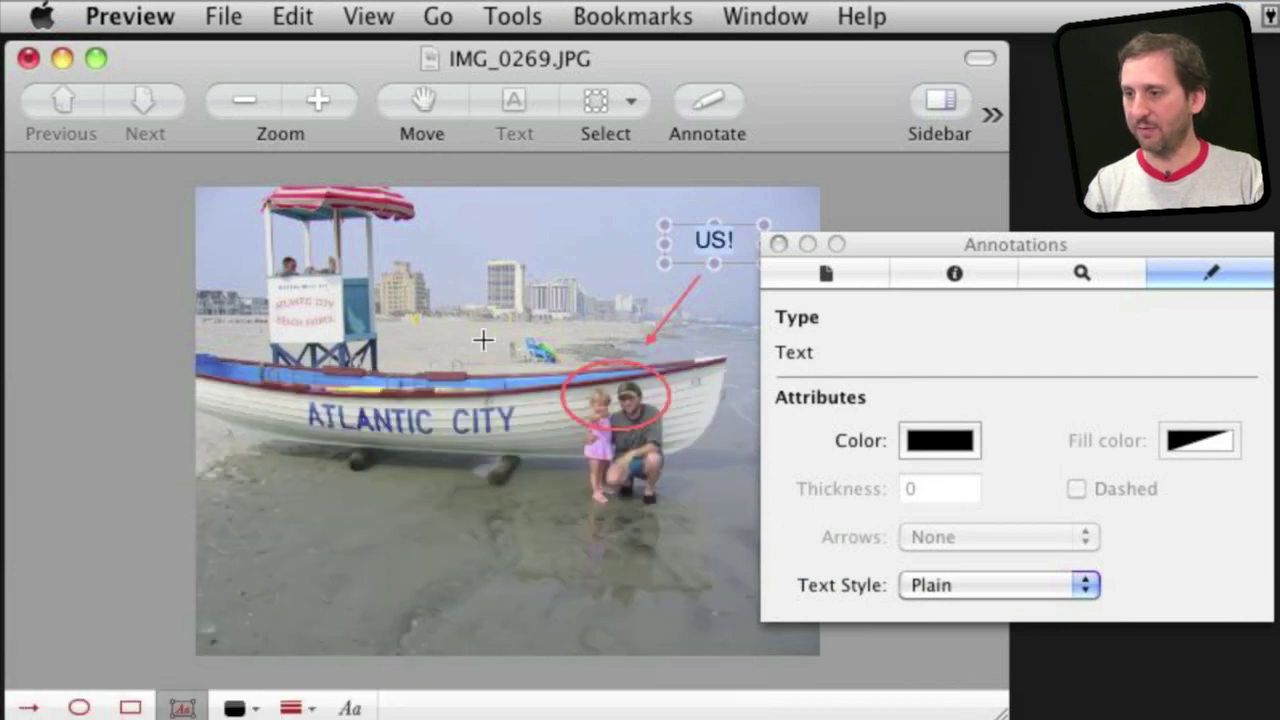
left_click(779, 245)
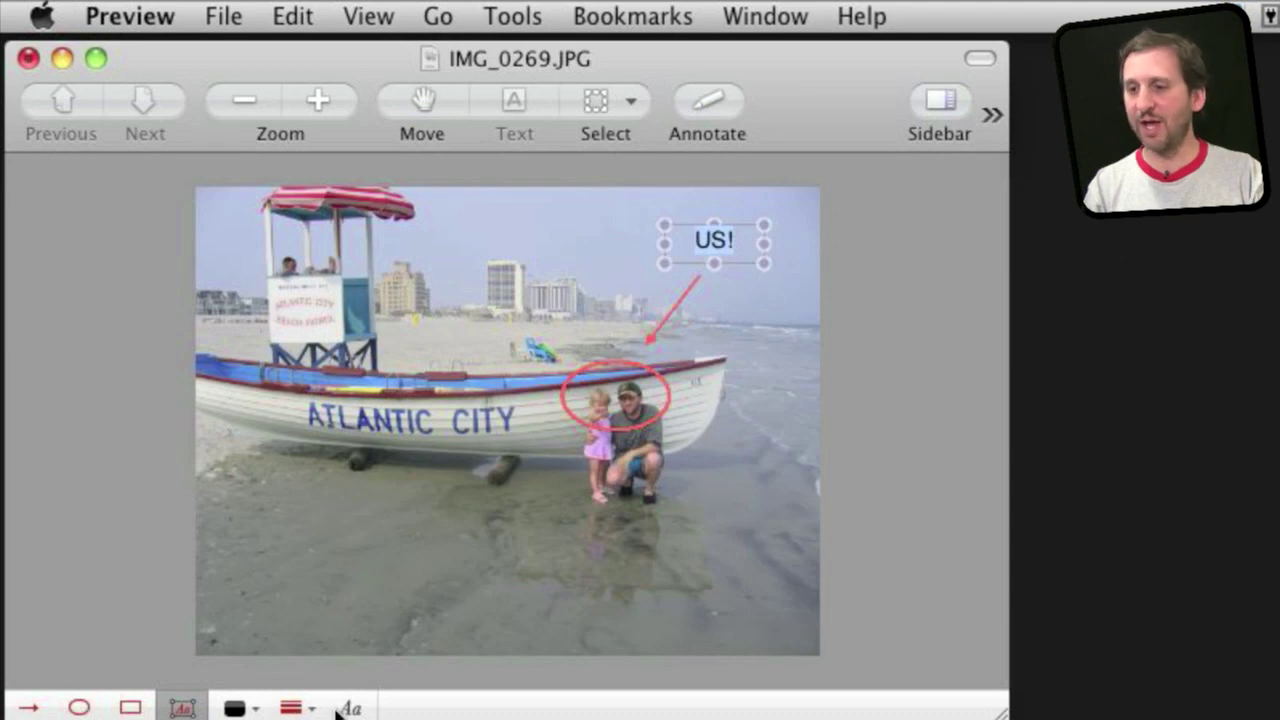
Step: Start saving the annotated photo as a separate file with Save As
left_click(224, 17)
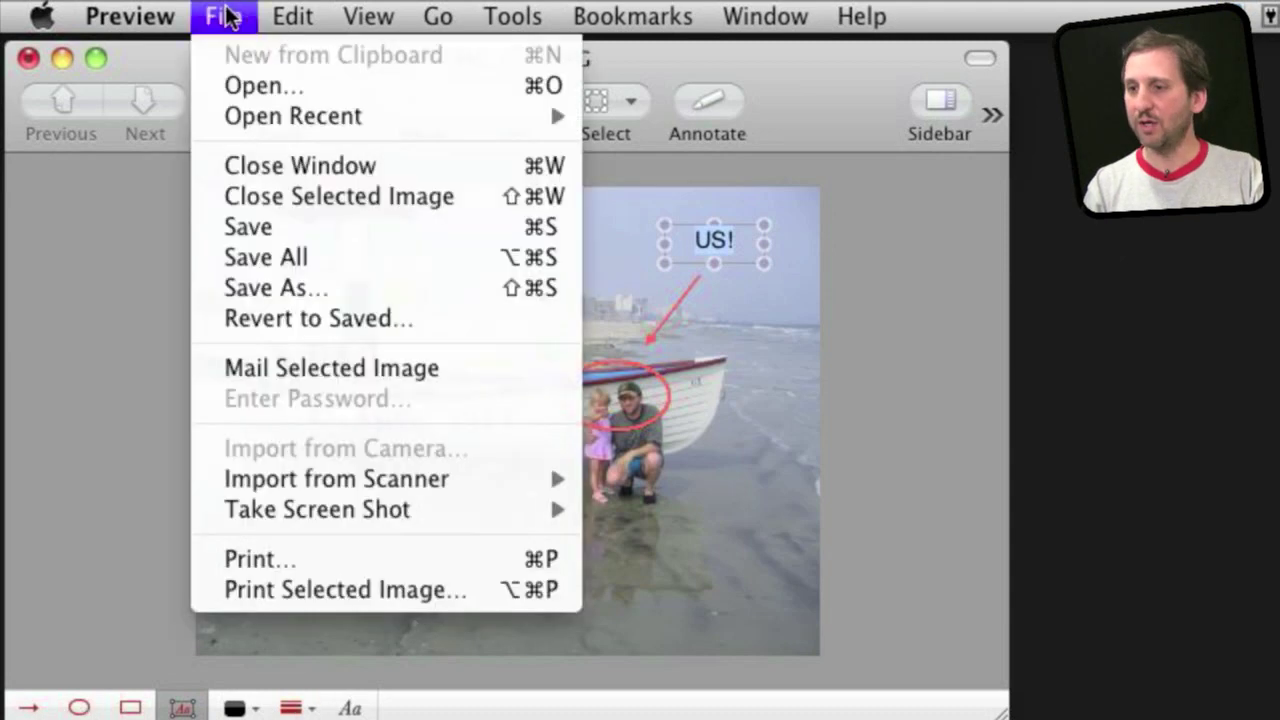
left_click(252, 288)
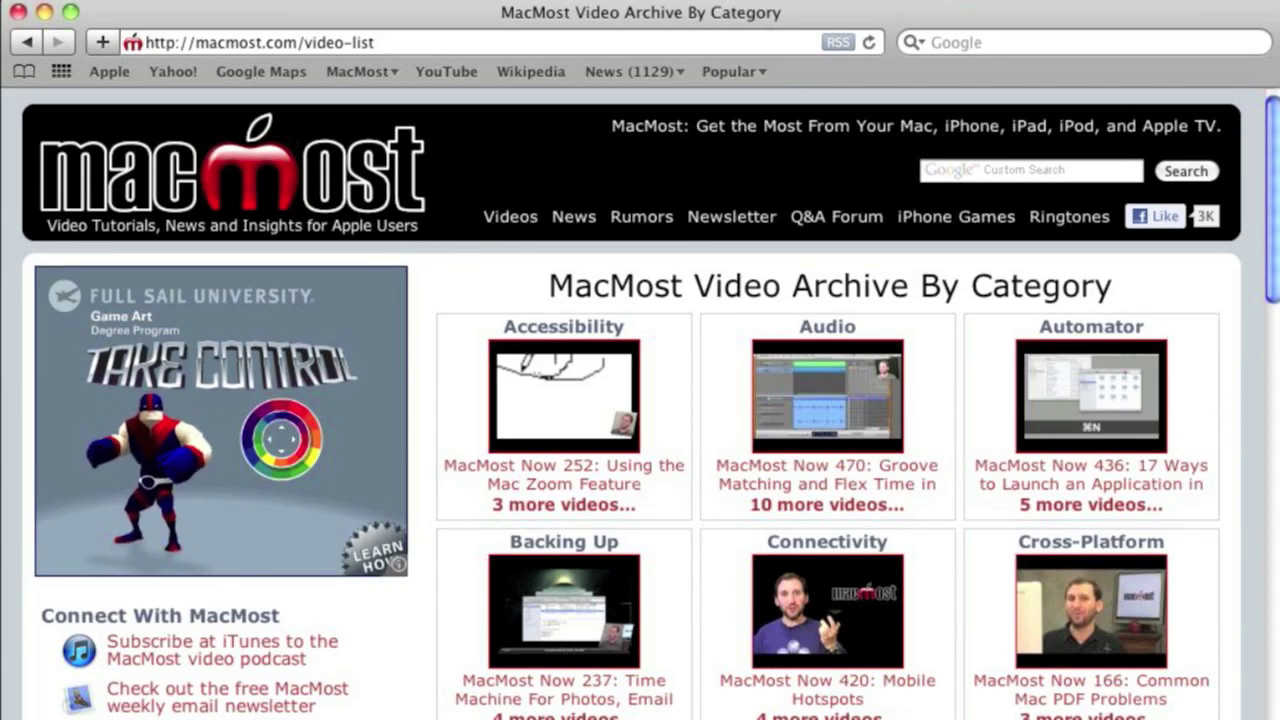
scroll(1275, 265, "down", 10)
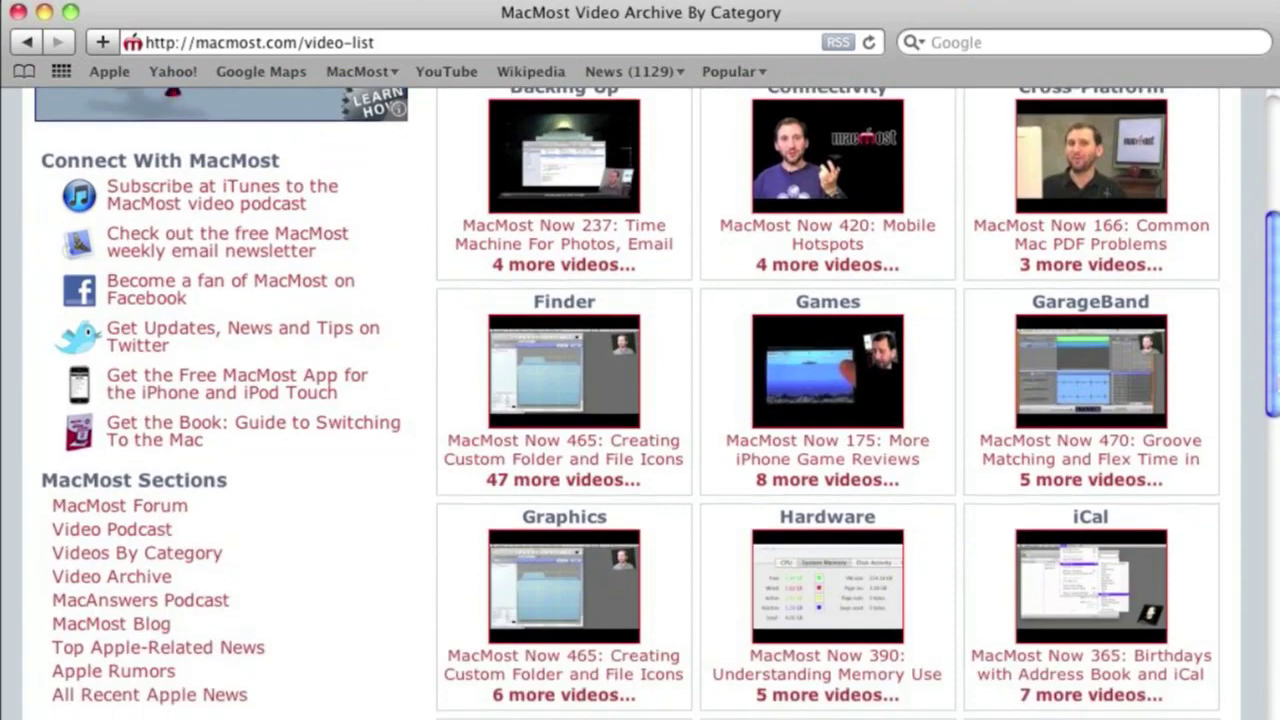
scroll(657, 403, "down", 4)
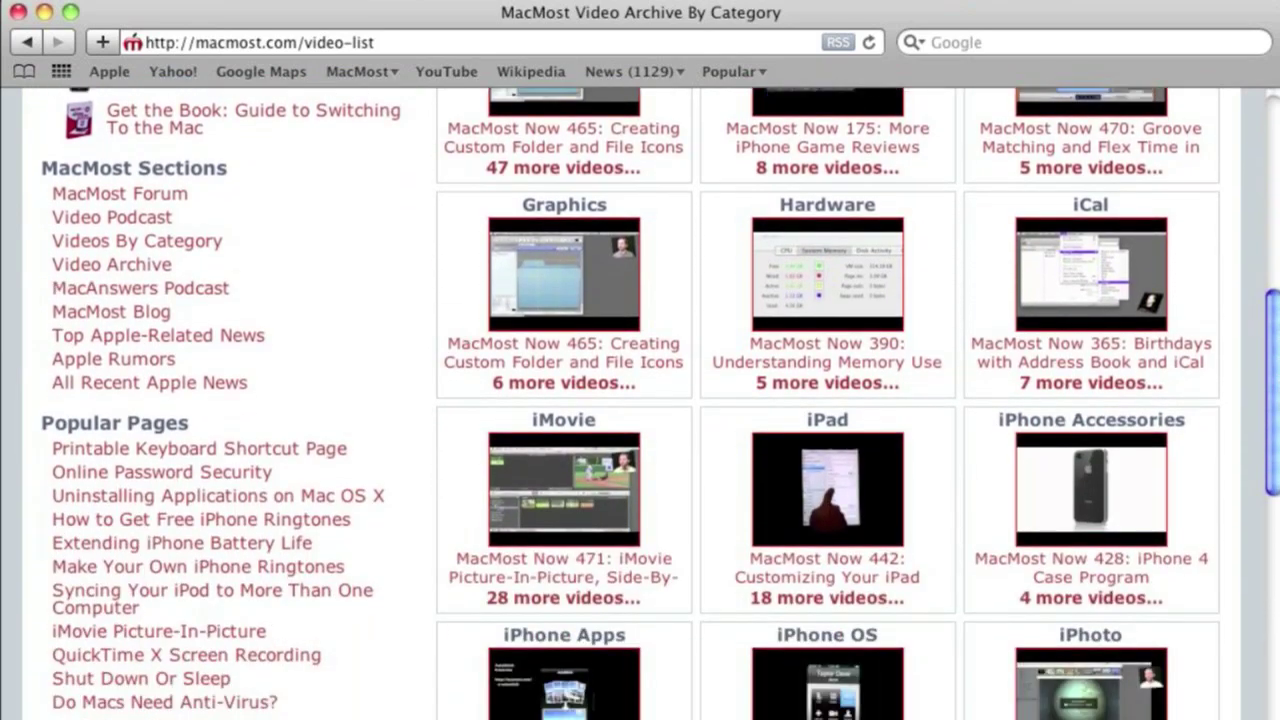